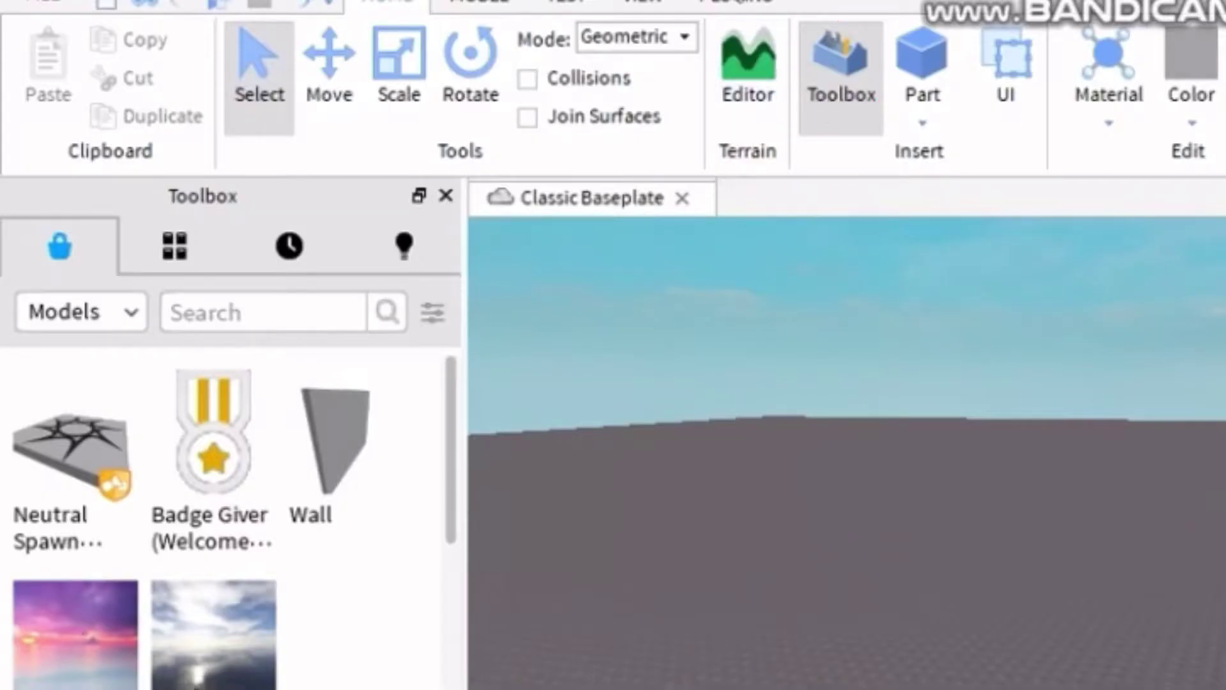
Browse the Toolbox plugin list and view the Load Character Lite plugin's details
{"action": "left_click", "coordinate": [83, 317]}
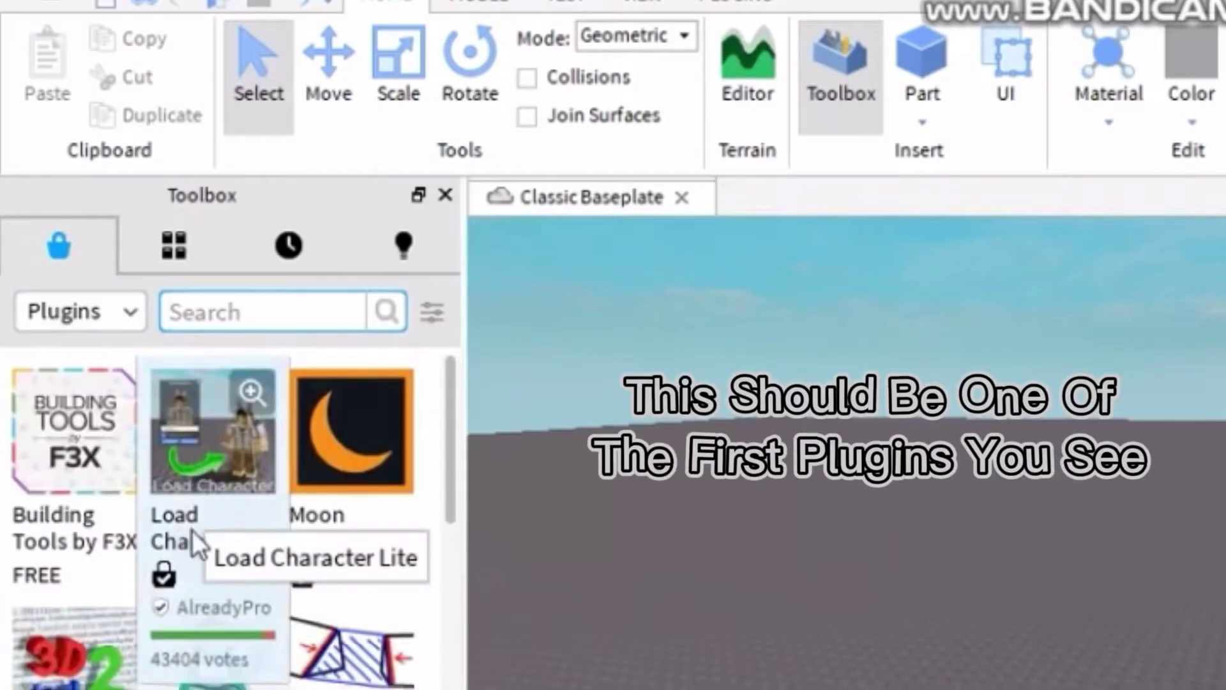
{"action": "left_click", "coordinate": [193, 530]}
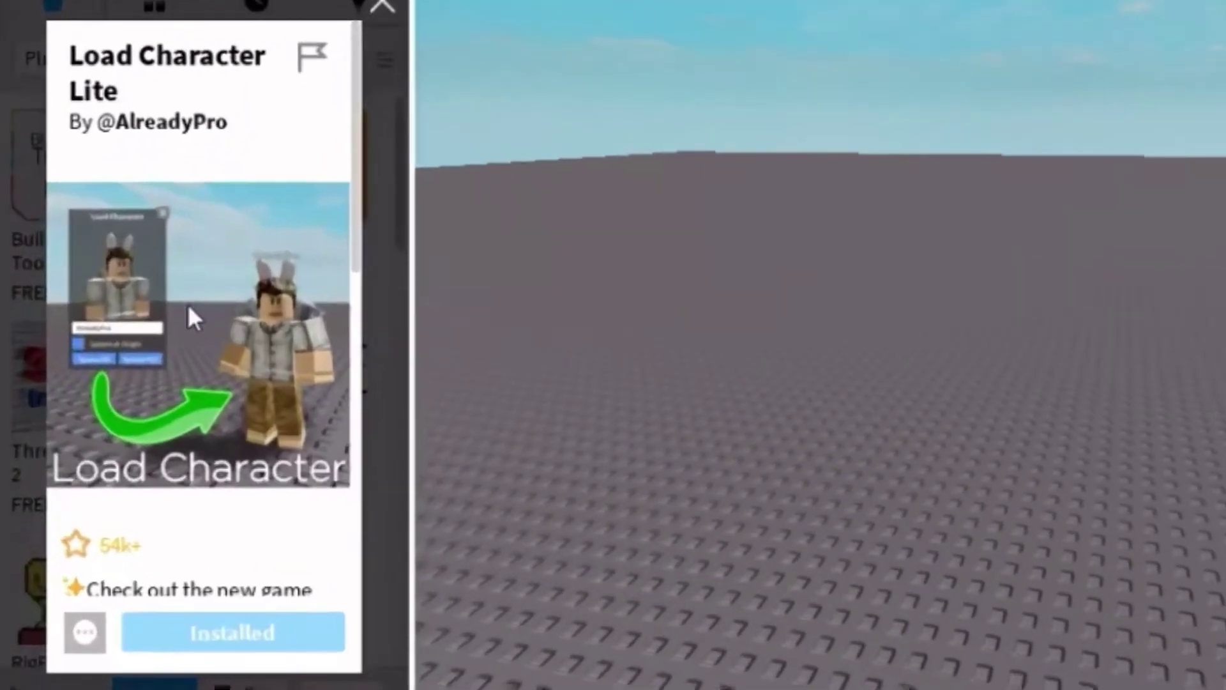
{"action": "scroll", "coordinate": [190, 301], "scroll_direction": "down", "scroll_amount": 5}
{"action": "scroll", "coordinate": [186, 220], "scroll_direction": "up", "scroll_amount": 5}
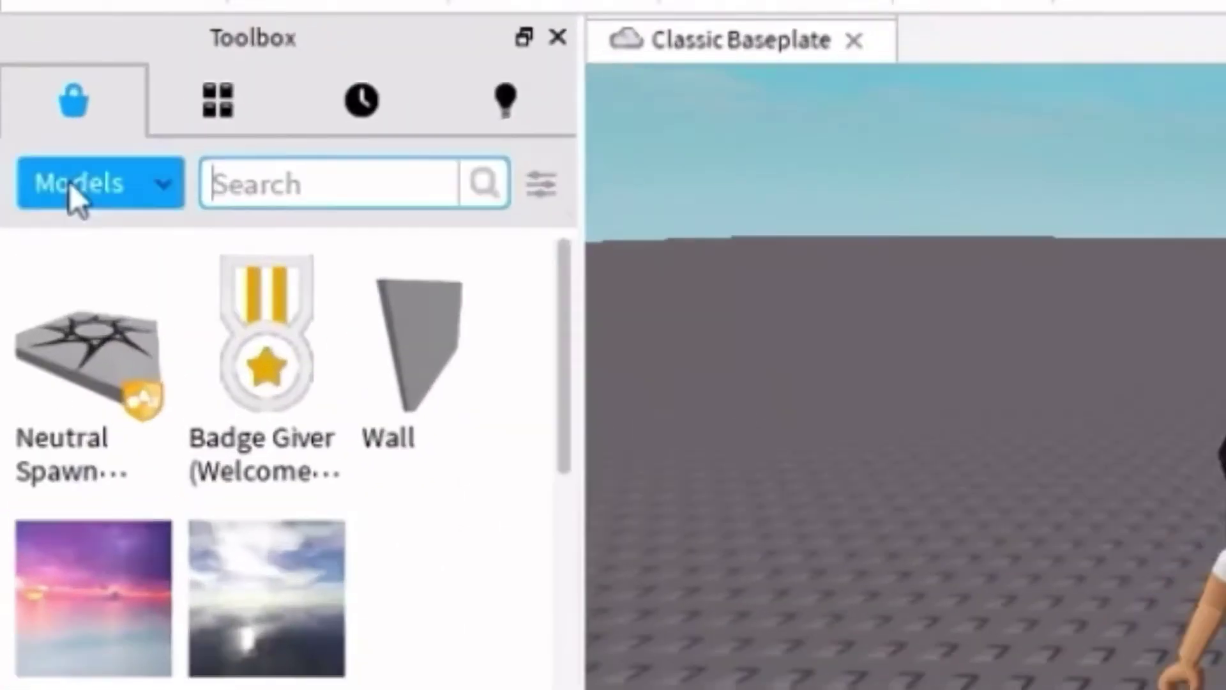
Search plugins for 'legacy animation' and install the Legacy Animation plugin
{"action": "left_click", "coordinate": [72, 183]}
{"action": "left_click", "coordinate": [87, 492]}
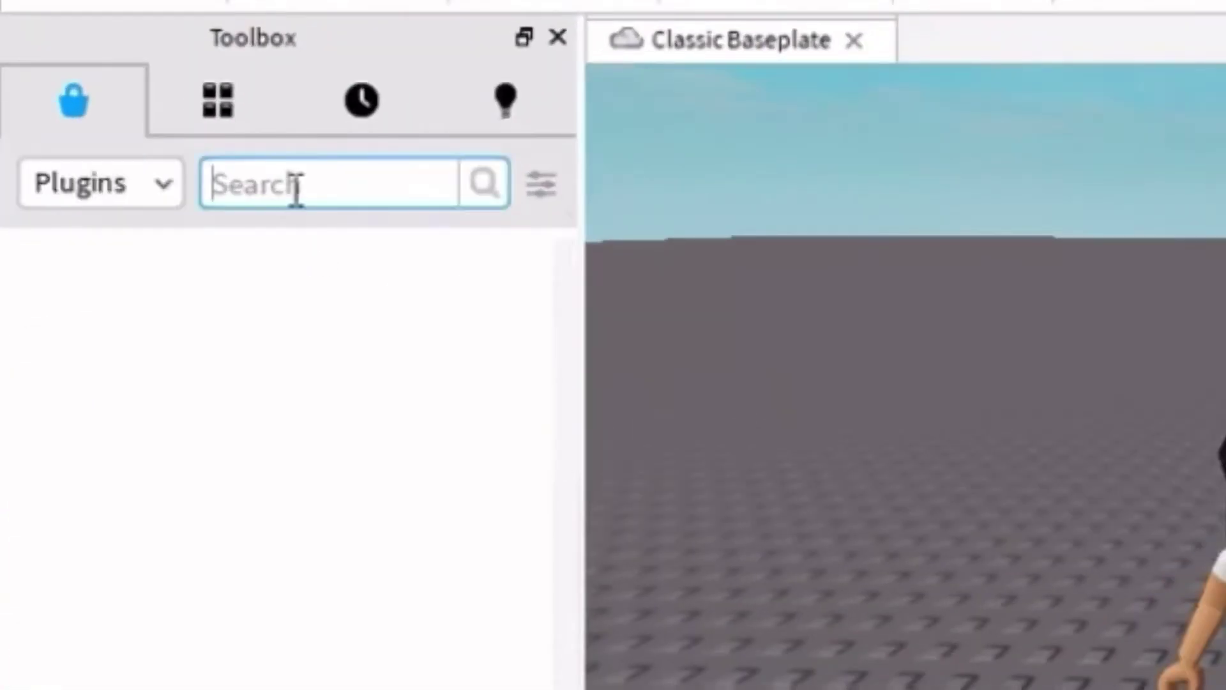
{"action": "type", "text": "Leg"}
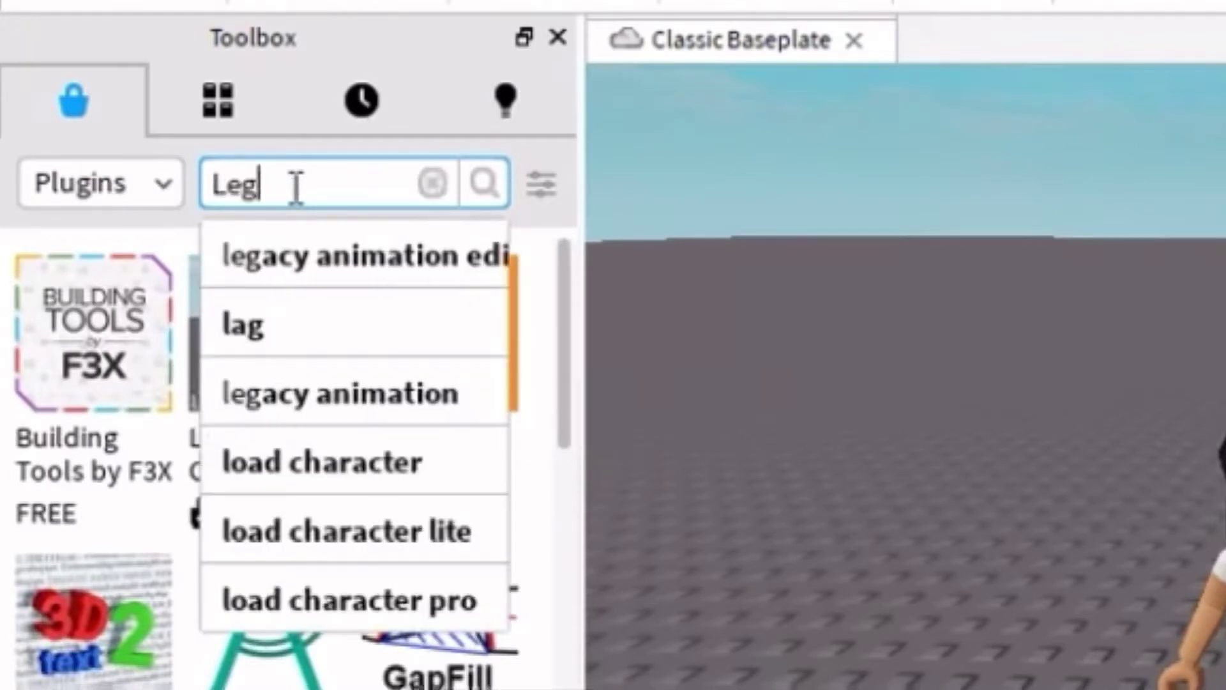
{"action": "left_click", "coordinate": [309, 262]}
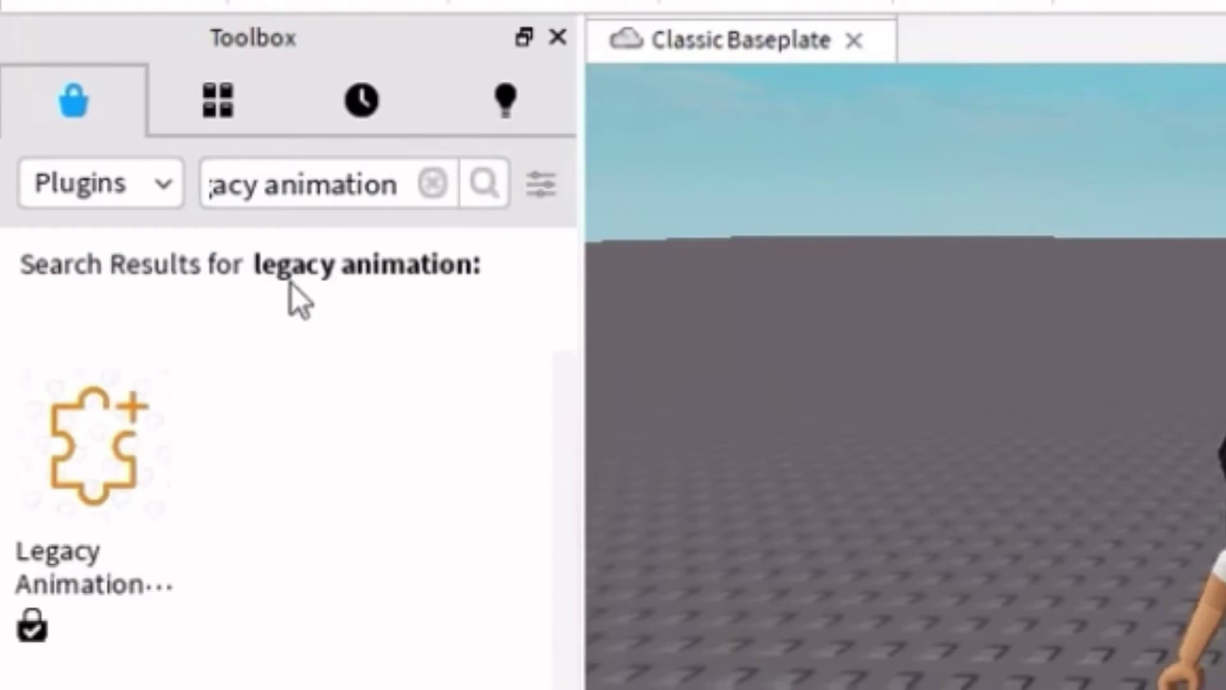
{"action": "left_click", "coordinate": [97, 576]}
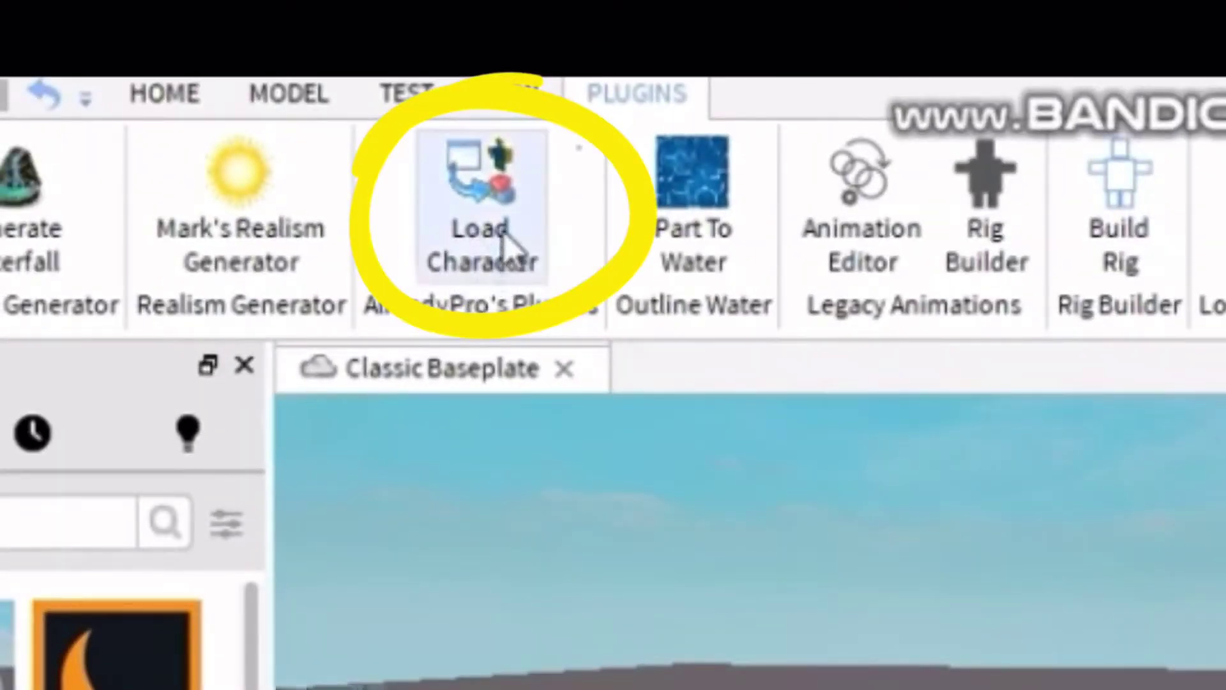
Load the chosen player's avatar by username as an R15 rig, then close the loader
{"action": "left_click", "coordinate": [510, 246]}
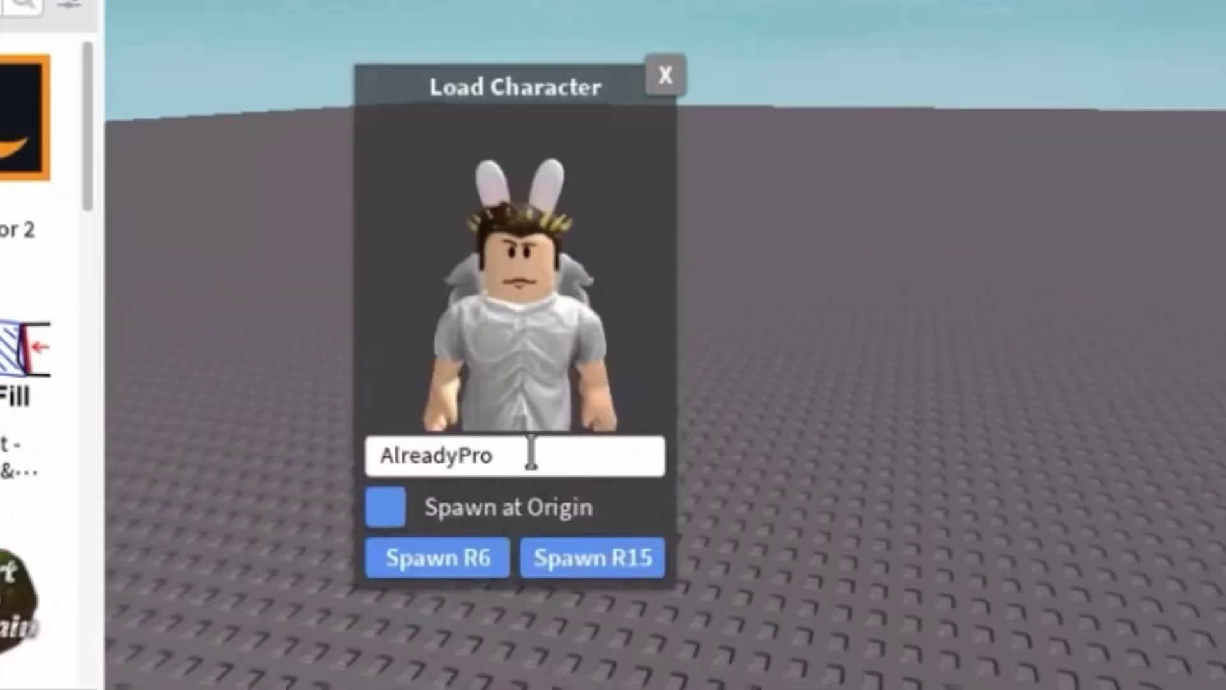
{"action": "left_click_drag", "start_coordinate": [531, 454], "coordinate": [357, 455]}
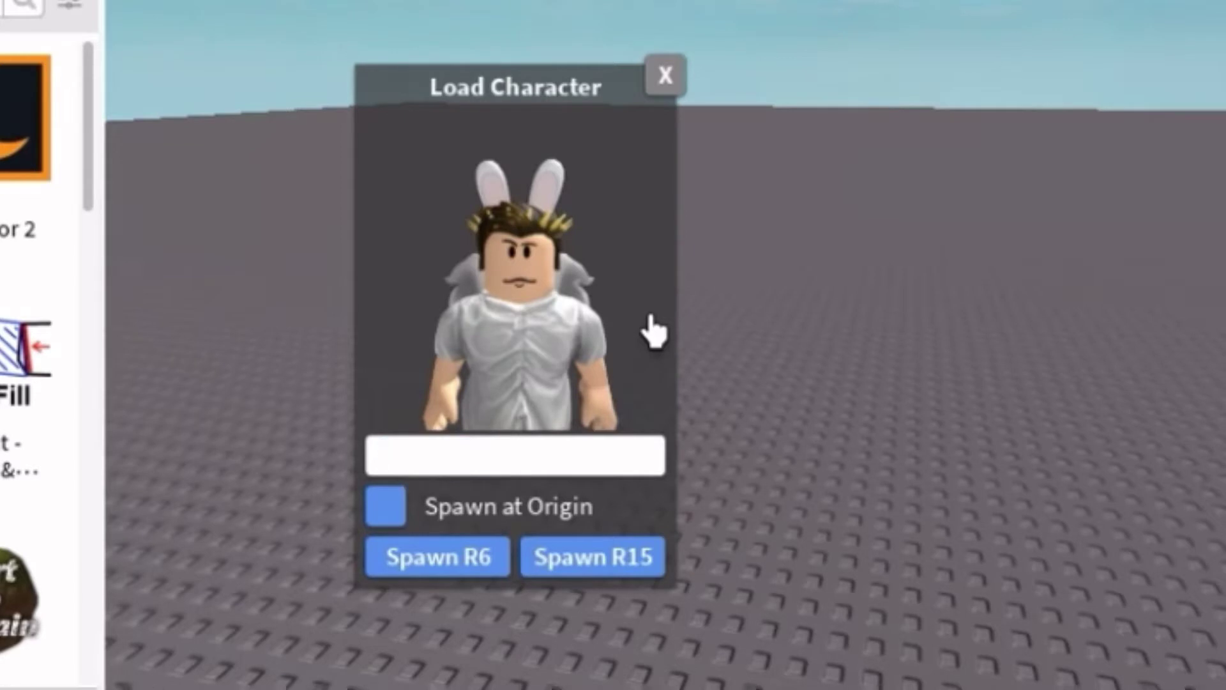
{"action": "type", "text": "wafflecloudy"}
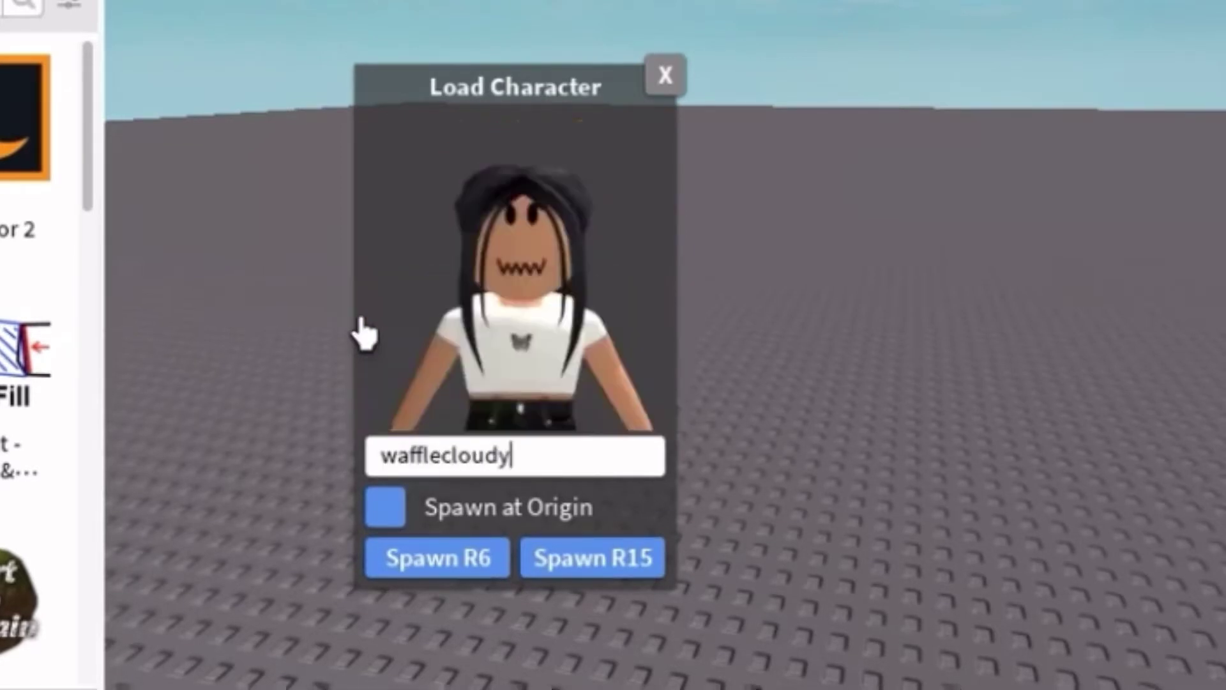
{"action": "left_click", "coordinate": [598, 562]}
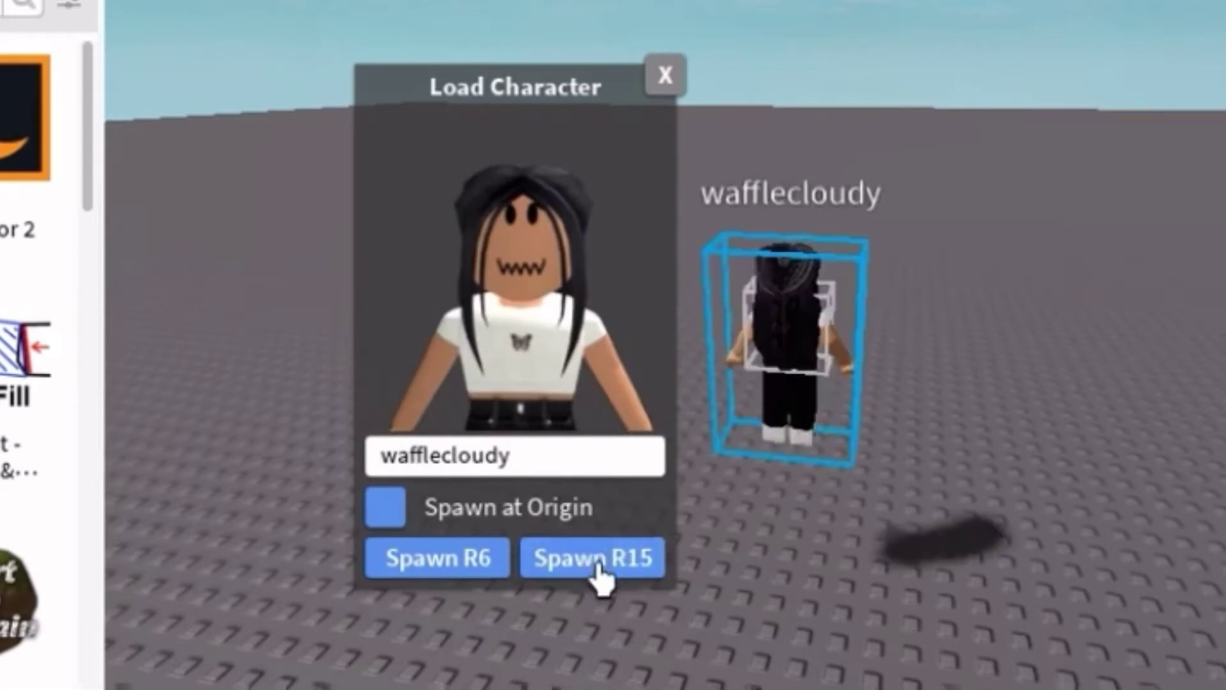
{"action": "left_click", "coordinate": [665, 76]}
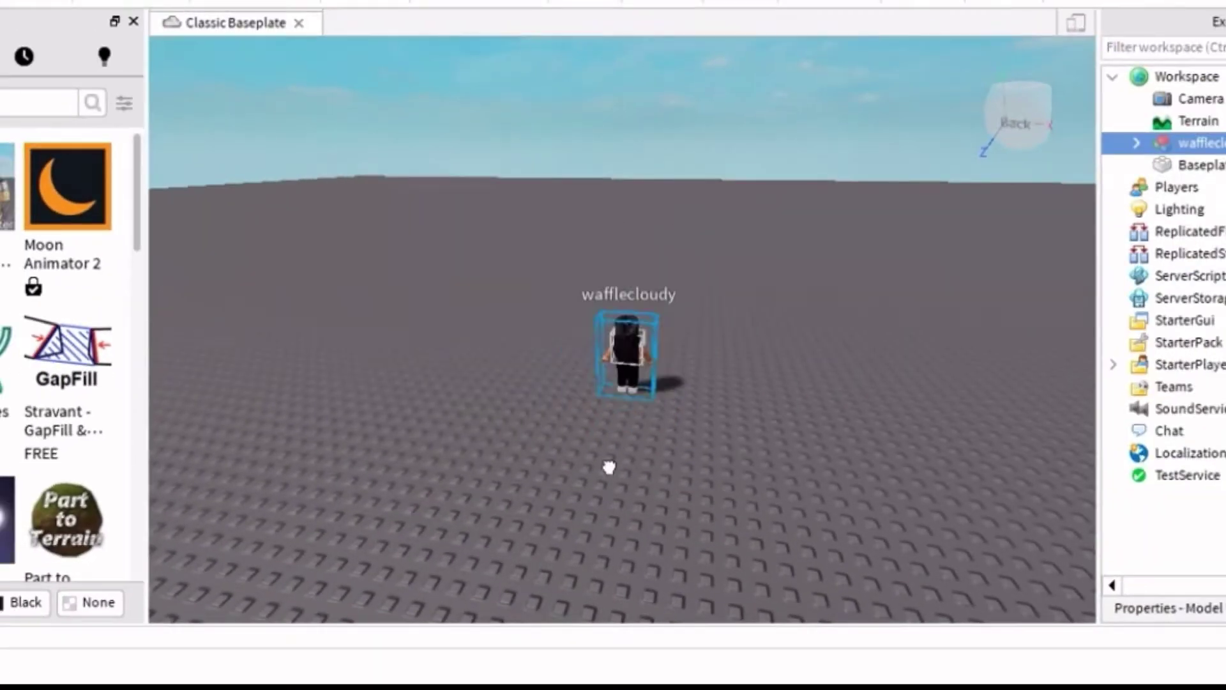
Move the avatar closer, turn it to face the camera, and focus the view on it
{"action": "left_click_drag", "start_coordinate": [609, 467], "coordinate": [623, 421]}
{"action": "key", "text": "ctrl+r"}
{"action": "key", "text": "ctrl+r"}
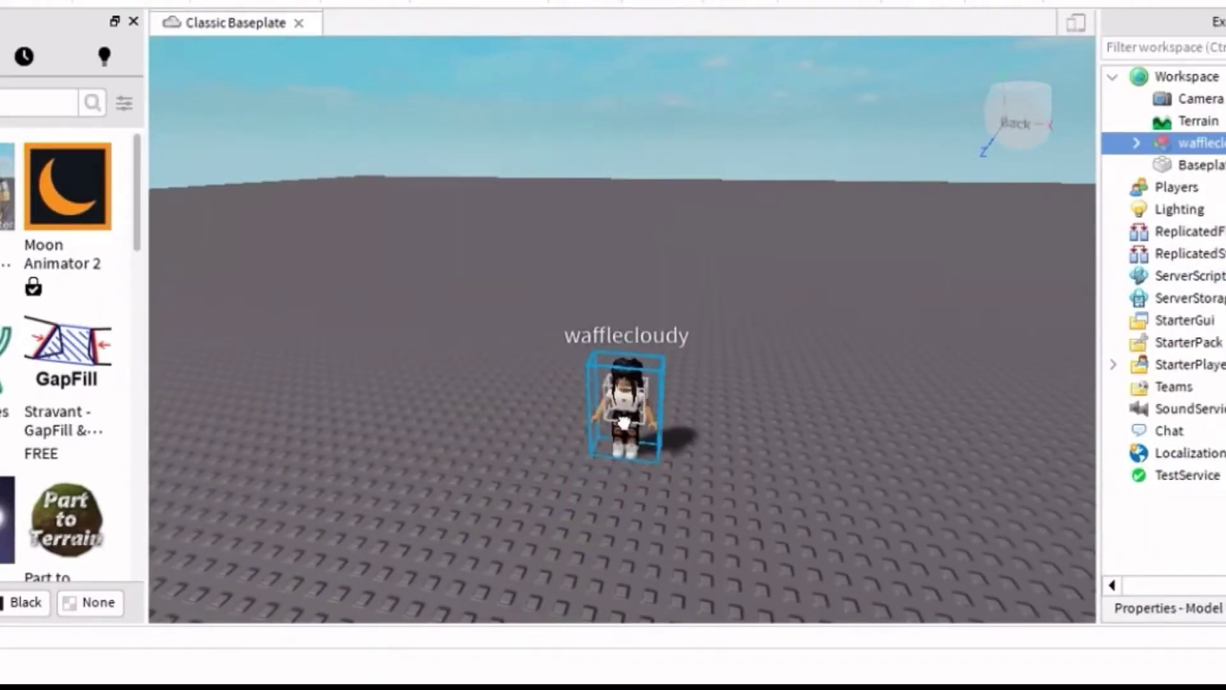
{"action": "key", "text": "f"}
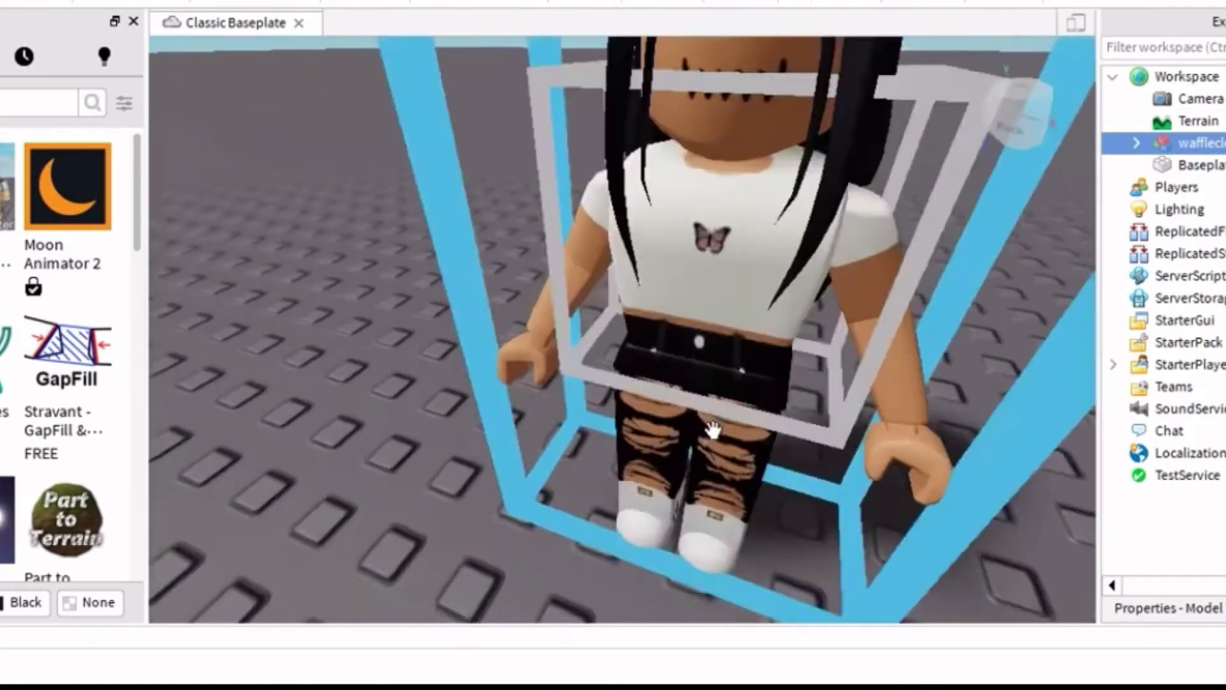
{"action": "scroll", "coordinate": [612, 321], "scroll_direction": "down", "scroll_amount": 5}
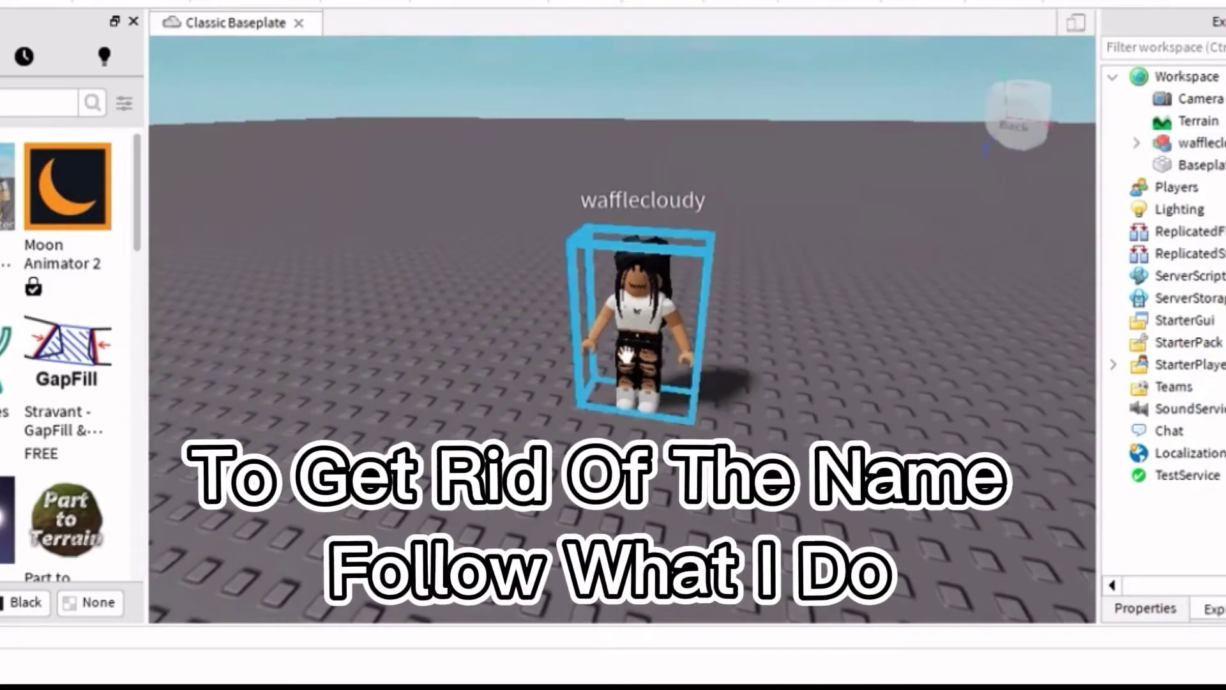
Begin renaming the avatar's model in Explorer to hide its floating name tag
{"action": "left_click", "coordinate": [634, 360]}
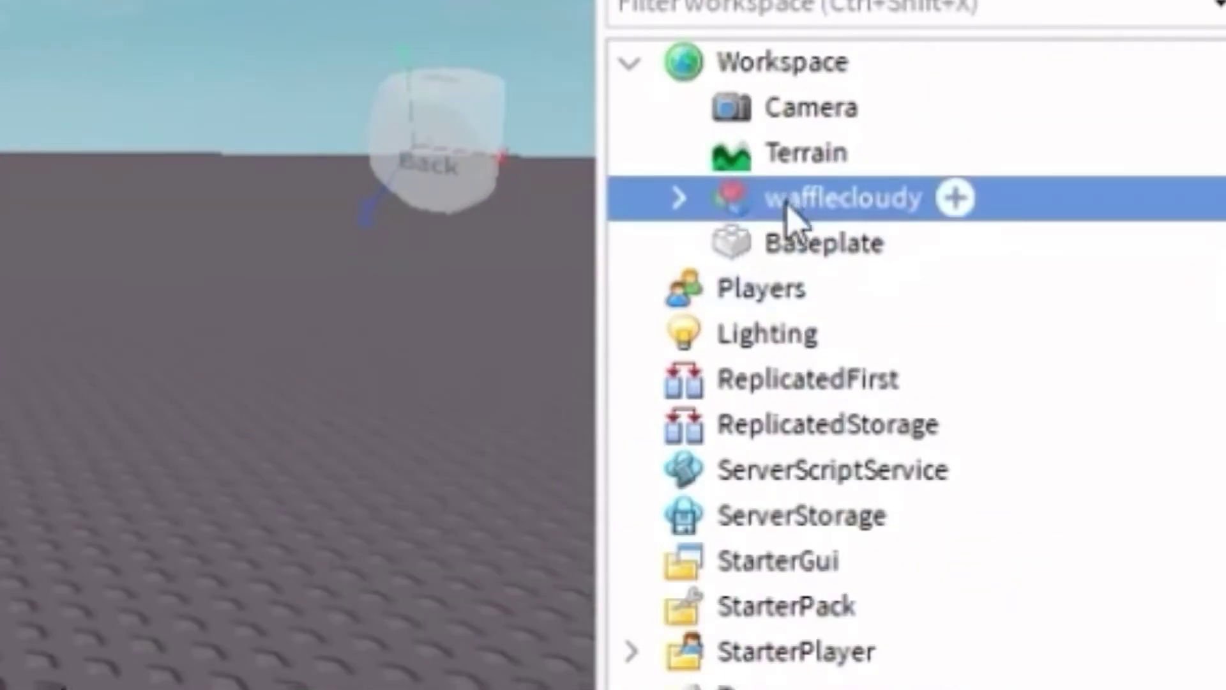
{"action": "right_click", "coordinate": [791, 214]}
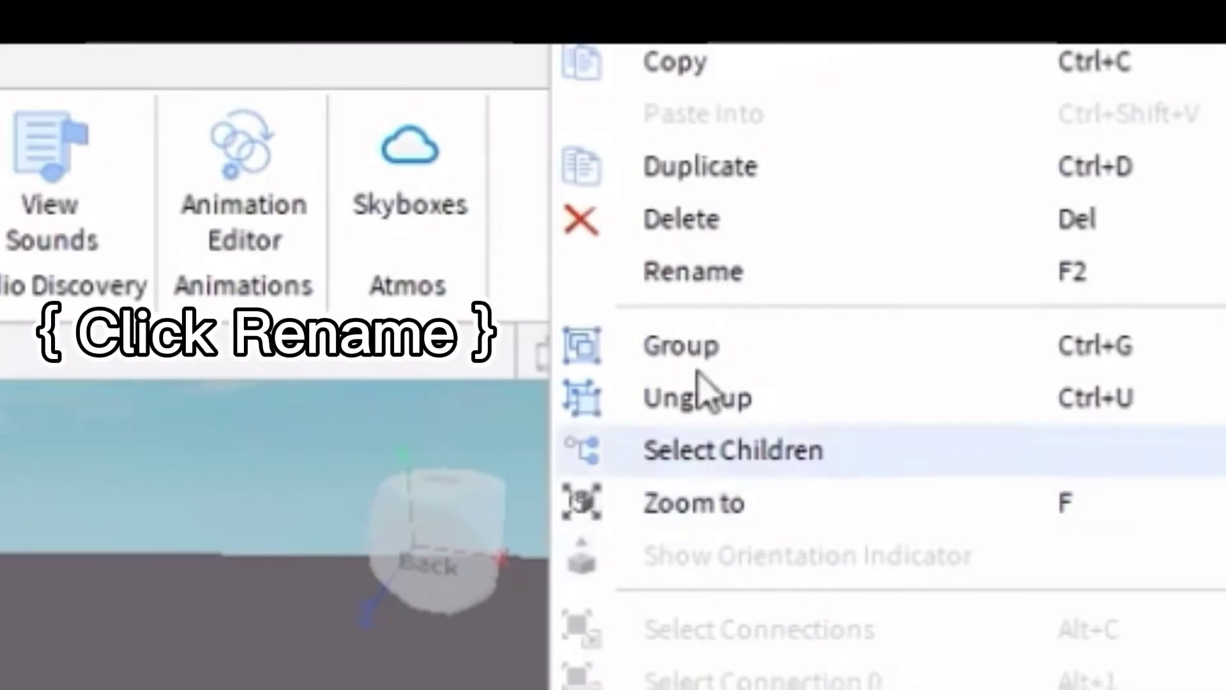
{"action": "left_click", "coordinate": [678, 288]}
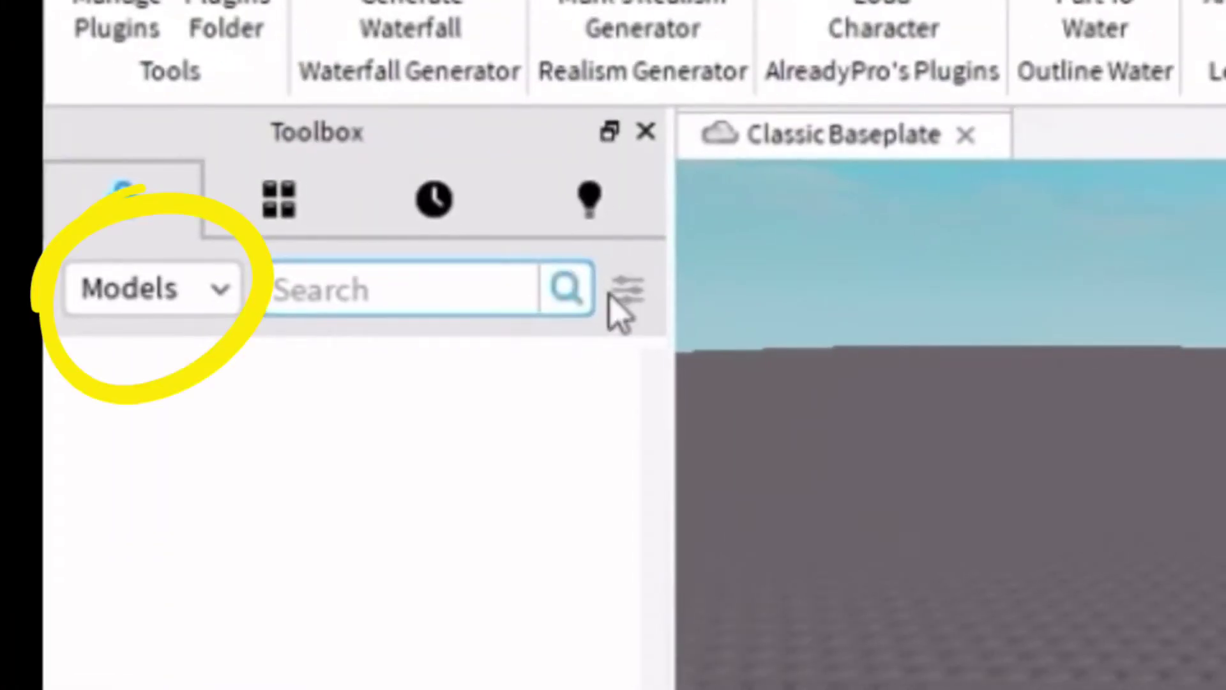
Filter the Toolbox model search to one creator's uploads by entering their username and applying
{"action": "left_click", "coordinate": [625, 291]}
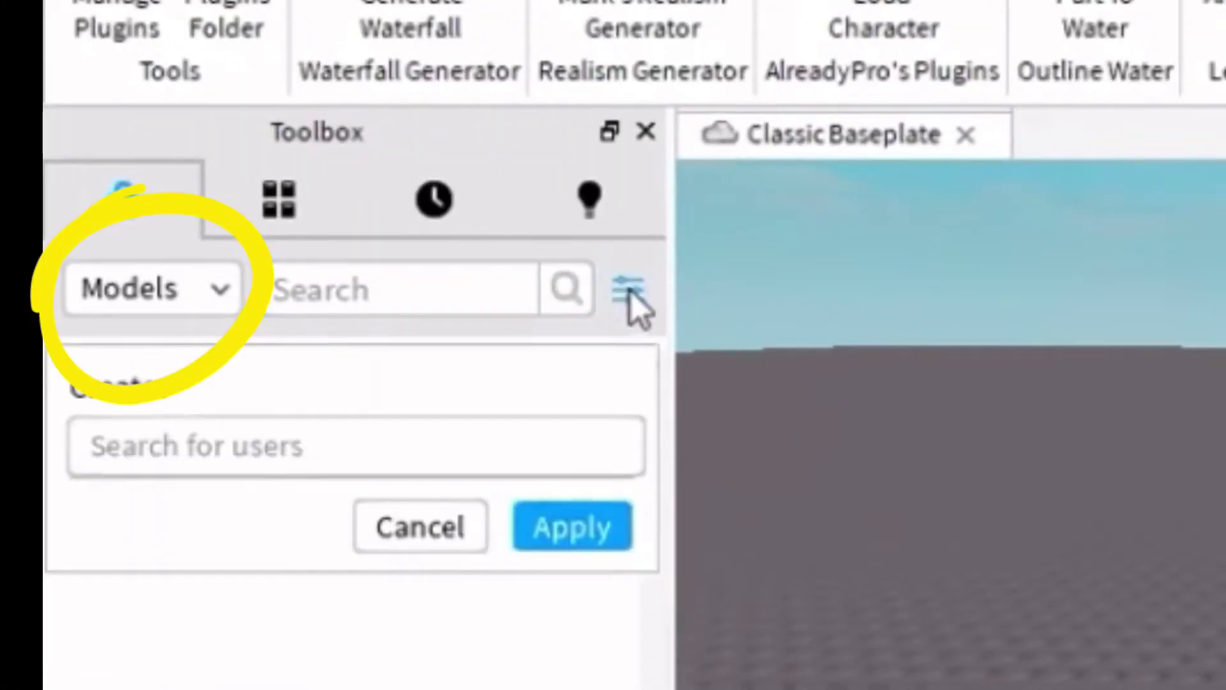
{"action": "left_click", "coordinate": [630, 292]}
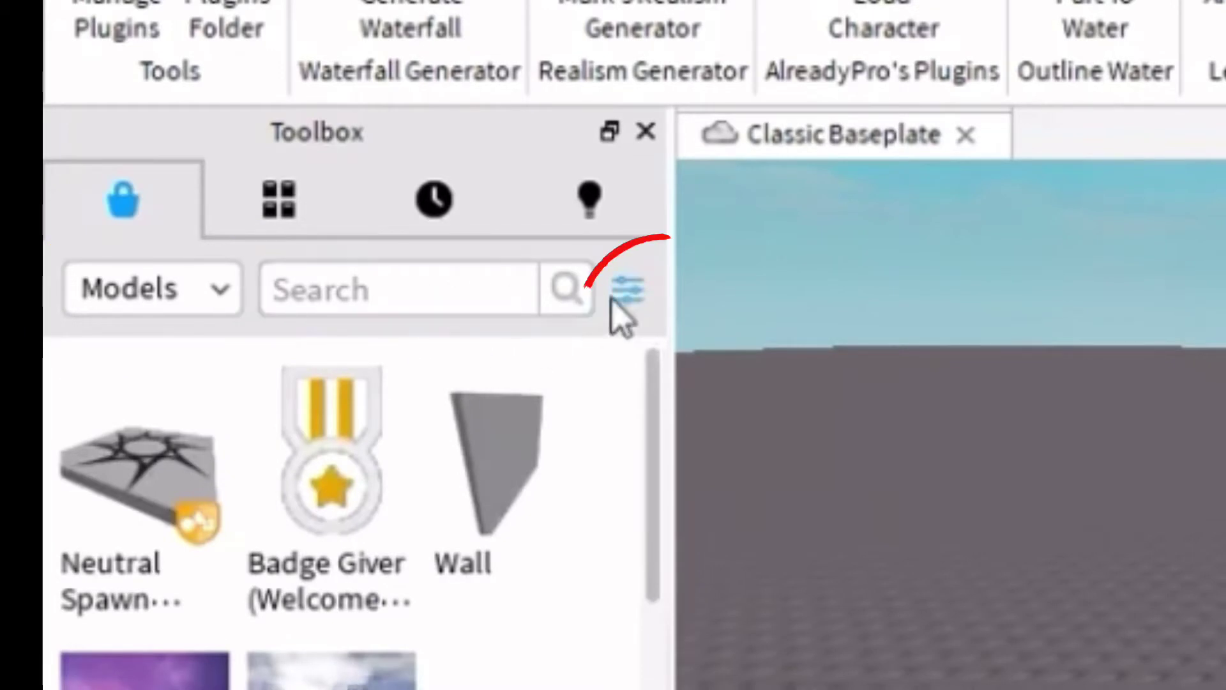
{"action": "left_click", "coordinate": [617, 296]}
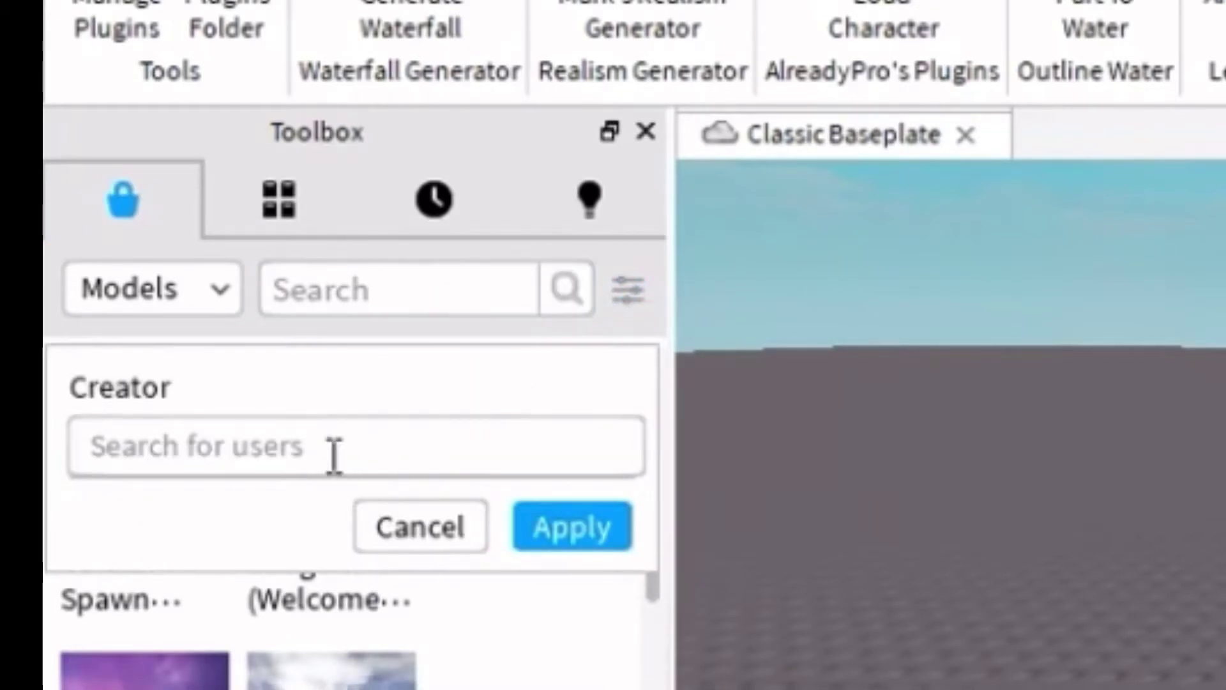
{"action": "type", "text": "ibeanmachine"}
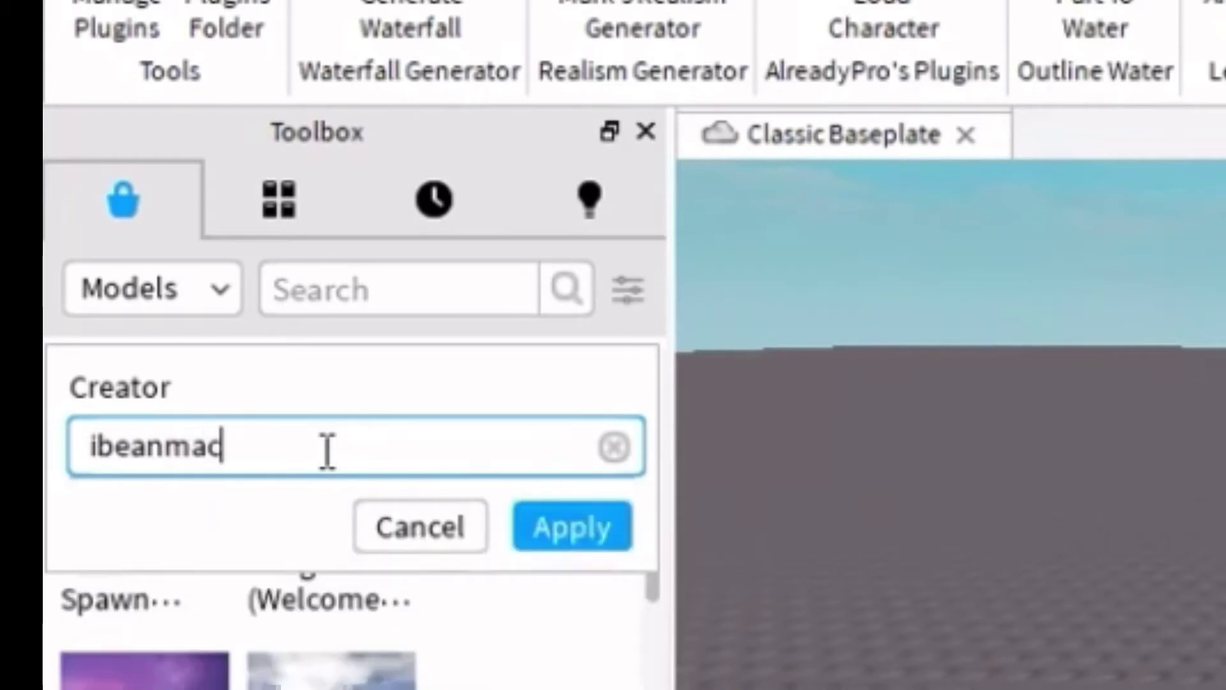
{"action": "type", "text": "_YT"}
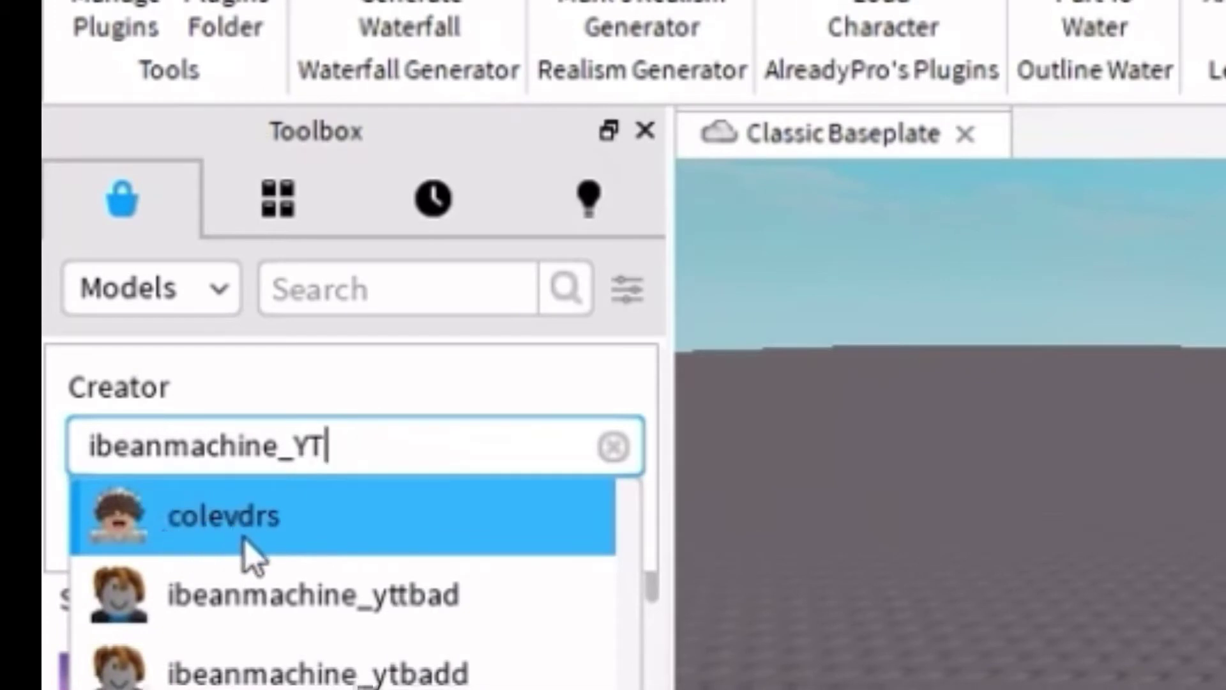
{"action": "left_click", "coordinate": [213, 533]}
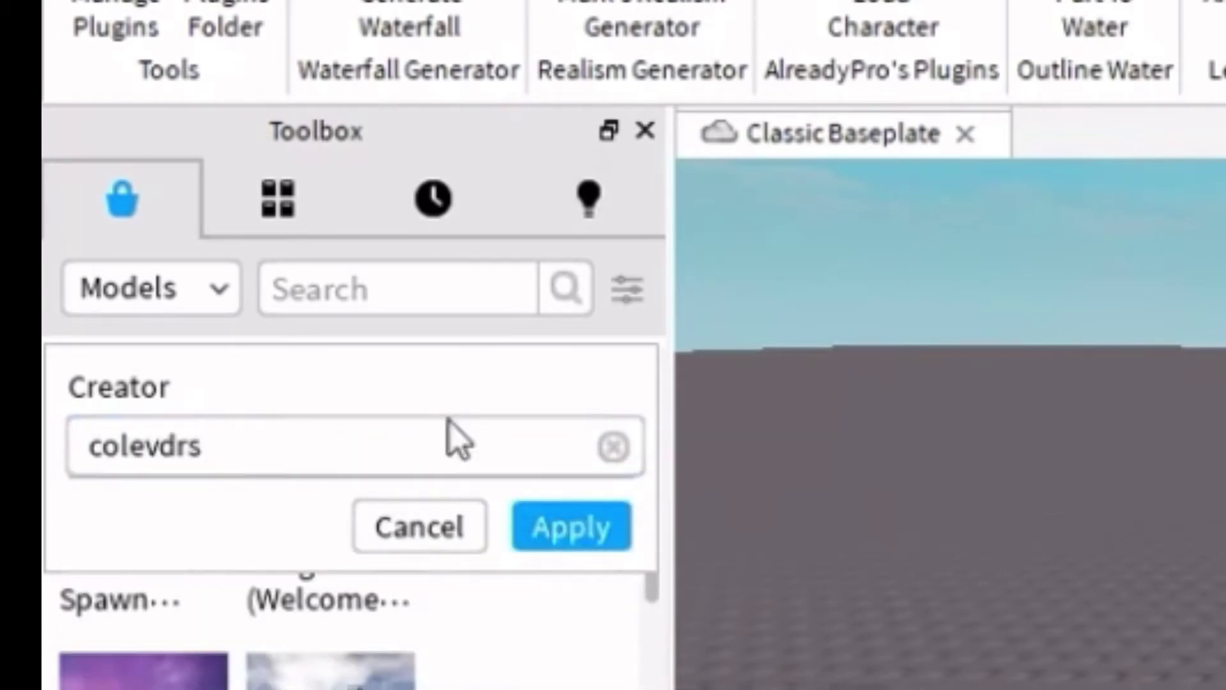
{"action": "left_click", "coordinate": [567, 535]}
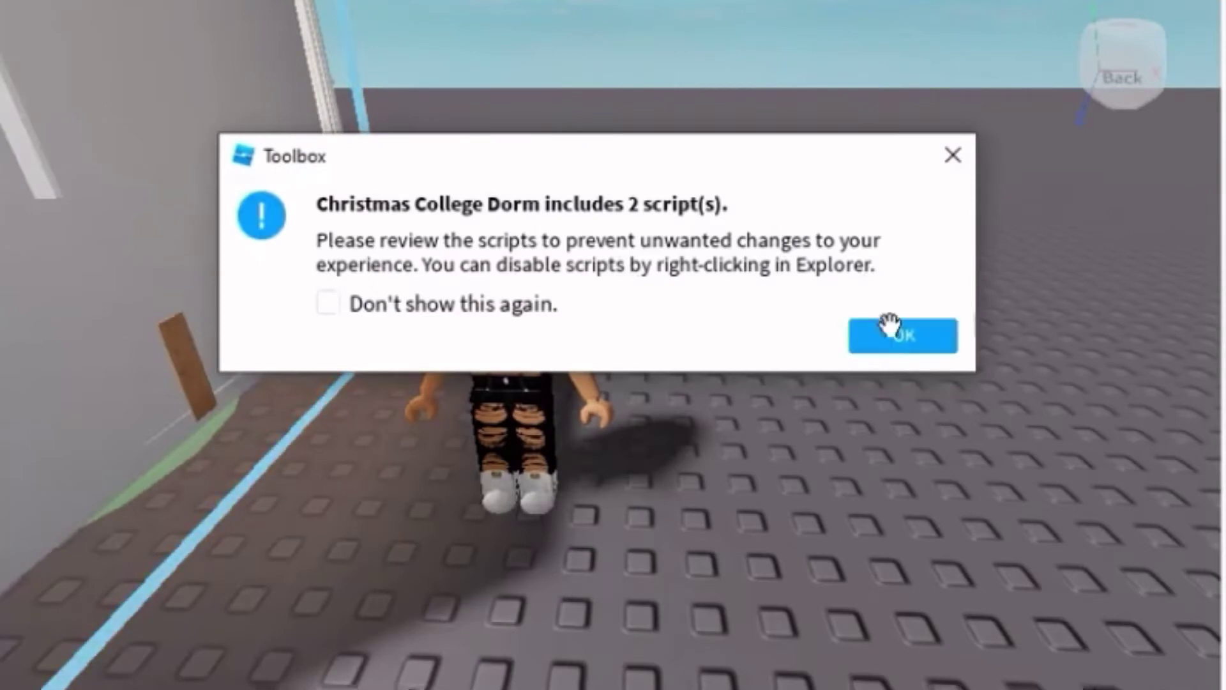
Dismiss the scripts notice, rotate the dorm model 90°, and lower it onto the baseplate behind the avatar
{"action": "left_click", "coordinate": [890, 329]}
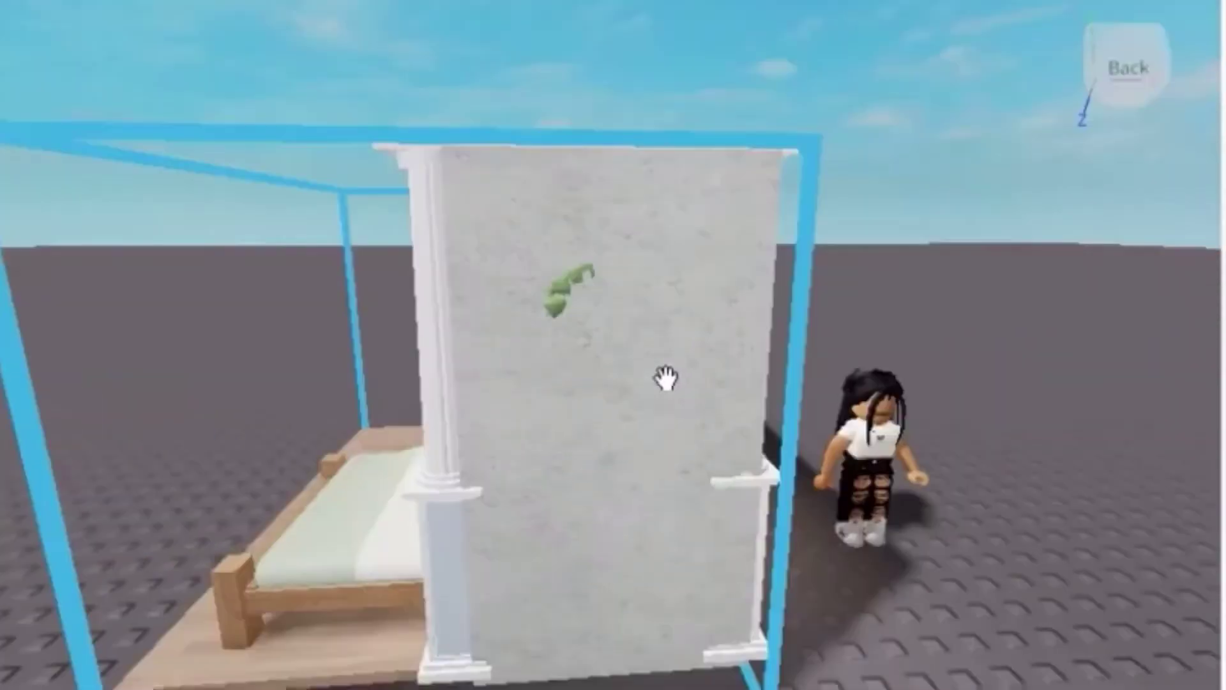
{"action": "scroll", "coordinate": [683, 415], "scroll_direction": "down", "scroll_amount": 2}
{"action": "scroll", "coordinate": [701, 428], "scroll_direction": "down", "scroll_amount": 8}
{"action": "scroll", "coordinate": [706, 421], "scroll_direction": "down", "scroll_amount": 3}
{"action": "scroll", "coordinate": [722, 434], "scroll_direction": "up", "scroll_amount": 2}
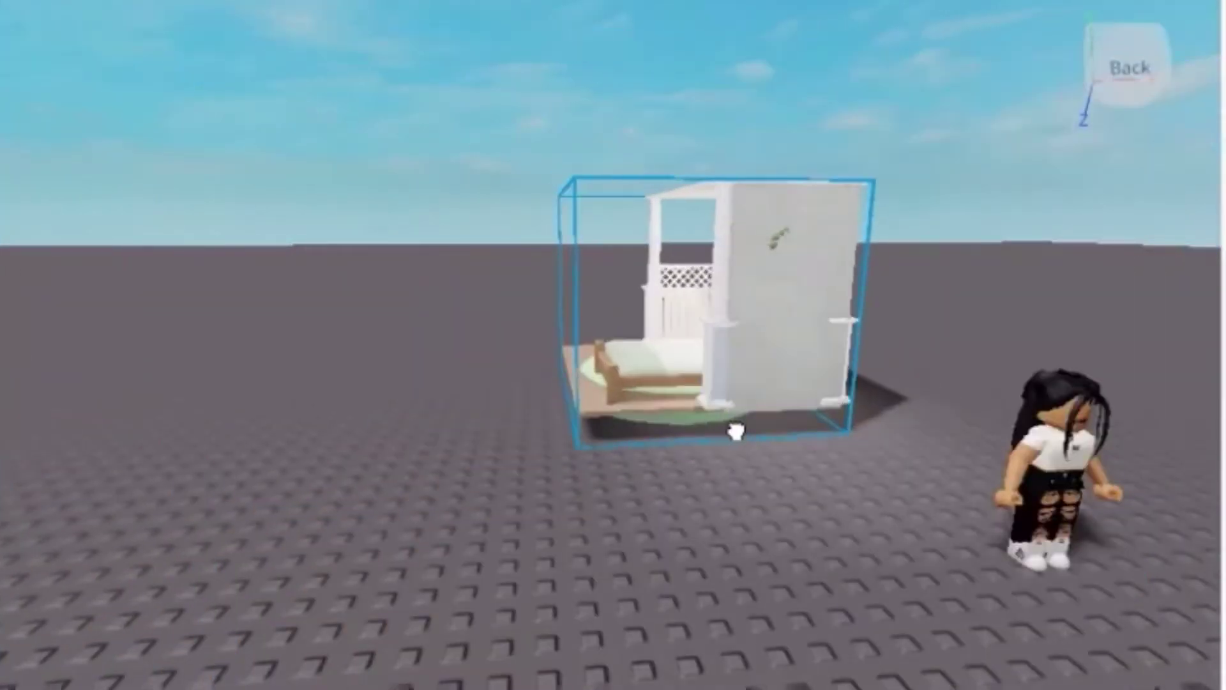
{"action": "key", "text": "ctrl+r"}
{"action": "left_click_drag", "start_coordinate": [786, 394], "coordinate": [898, 397]}
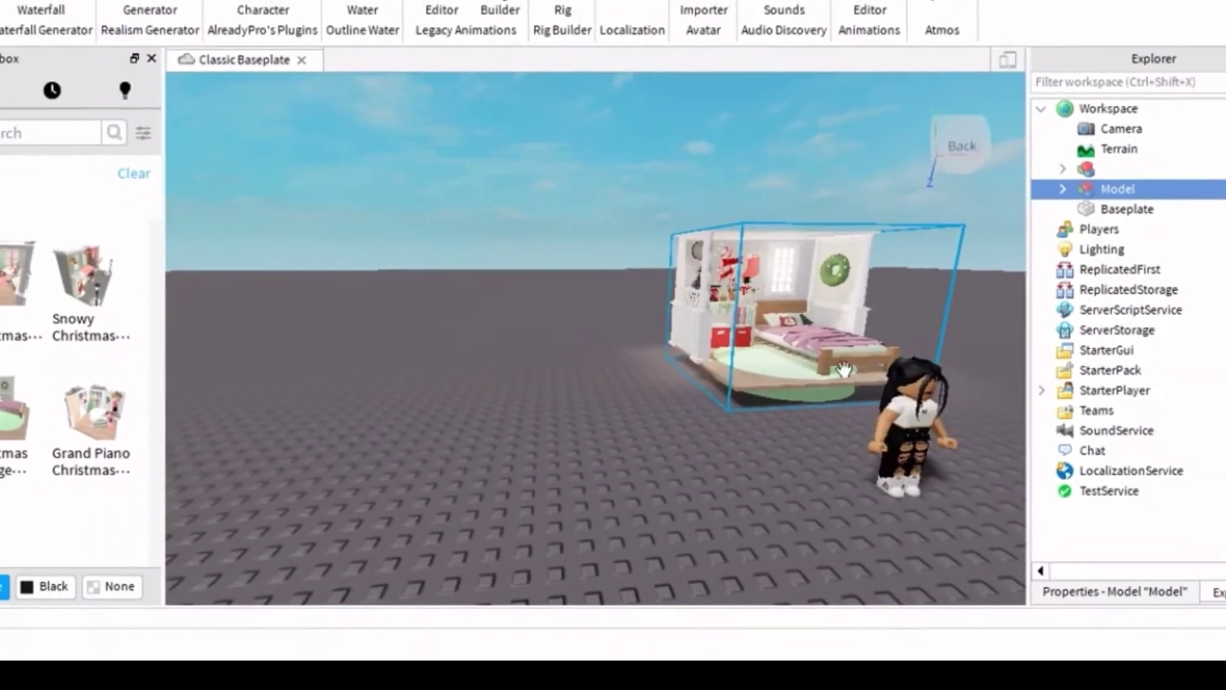
{"action": "scroll", "coordinate": [849, 370], "scroll_direction": "up", "scroll_amount": 3}
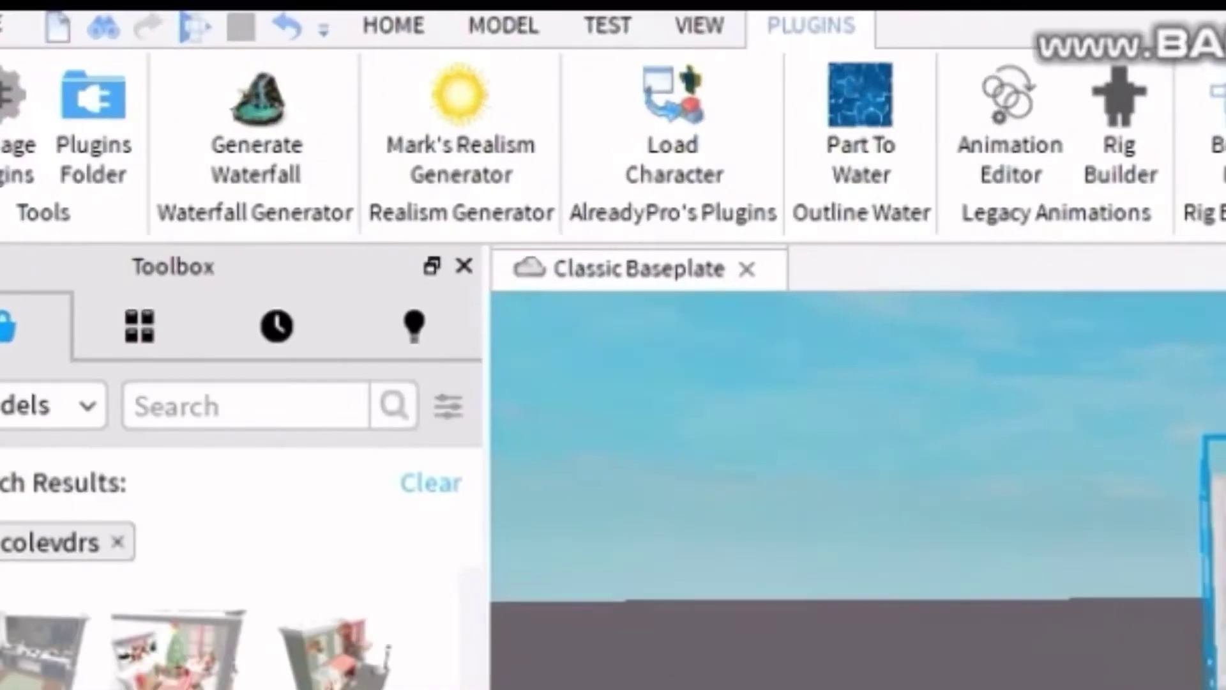
{"action": "left_click", "coordinate": [409, 26]}
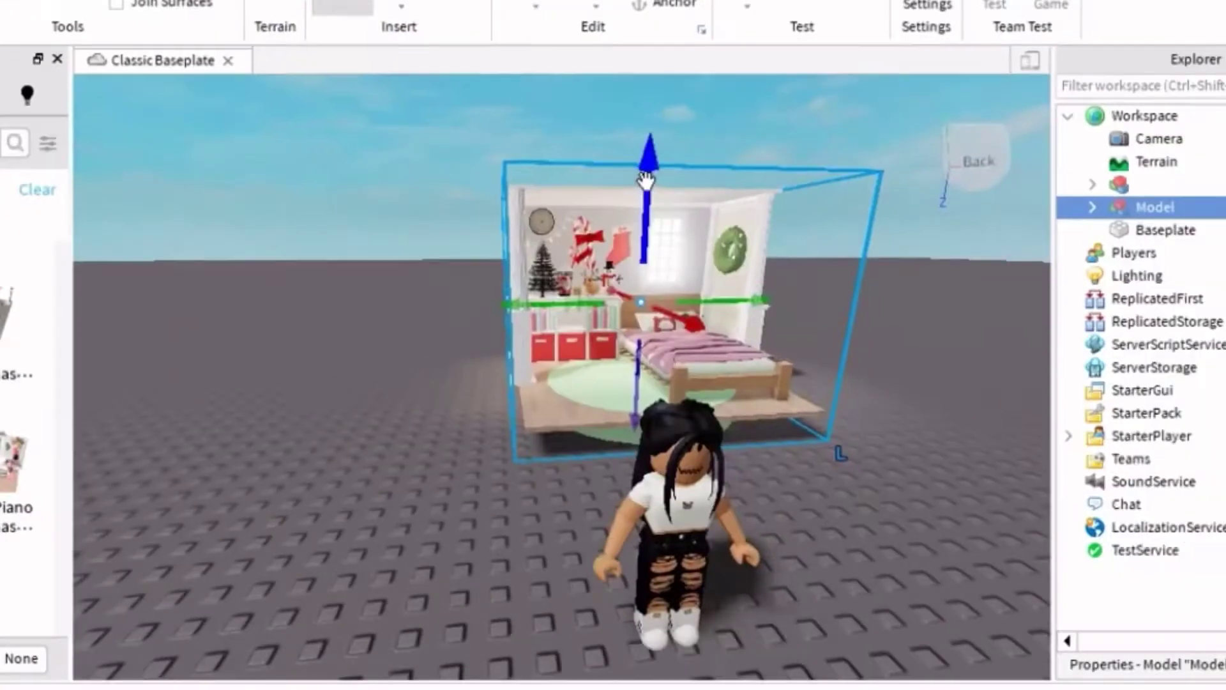
{"action": "left_click_drag", "start_coordinate": [646, 178], "coordinate": [646, 209]}
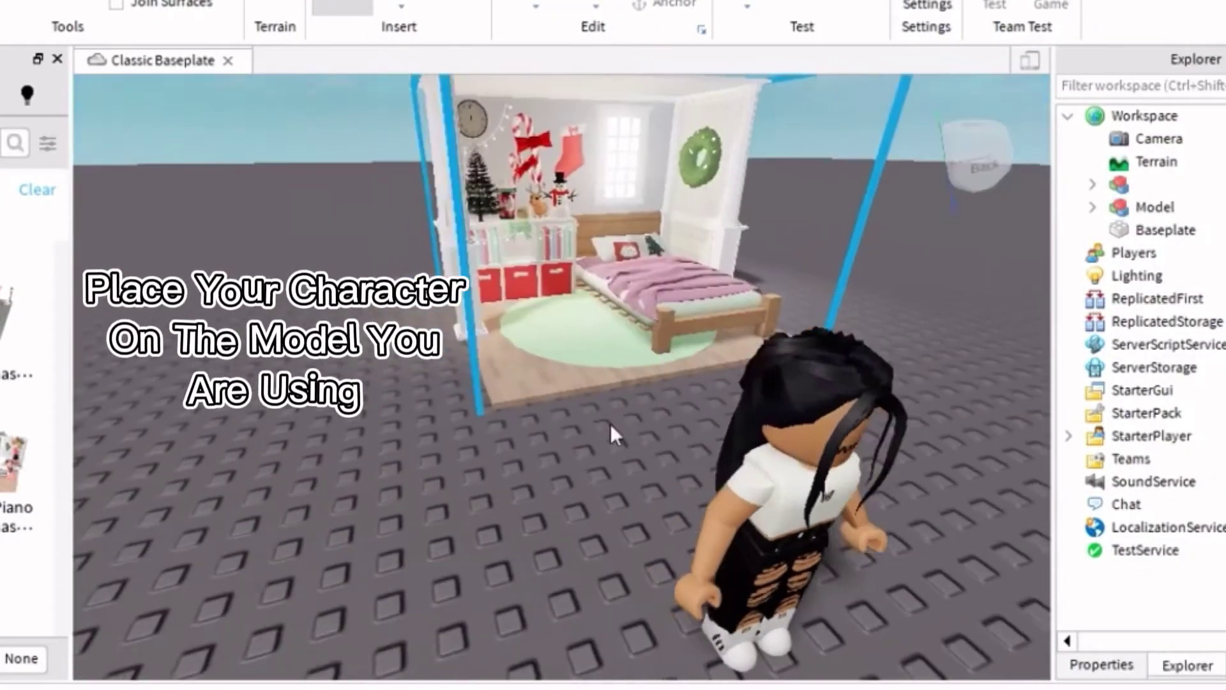
Drag the avatar onto the green rug beside the bed and view the room head-on
{"action": "left_click", "coordinate": [610, 423]}
{"action": "left_click_drag", "start_coordinate": [774, 477], "coordinate": [591, 361]}
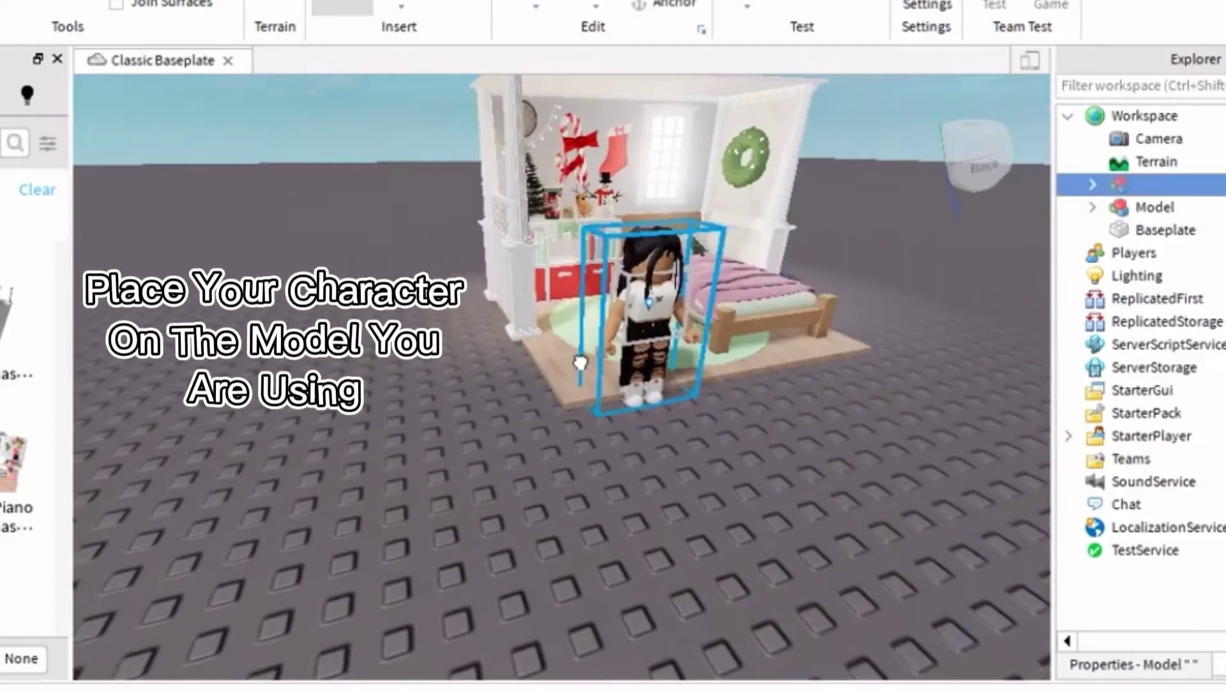
{"action": "scroll", "coordinate": [664, 361], "scroll_direction": "down", "scroll_amount": 10}
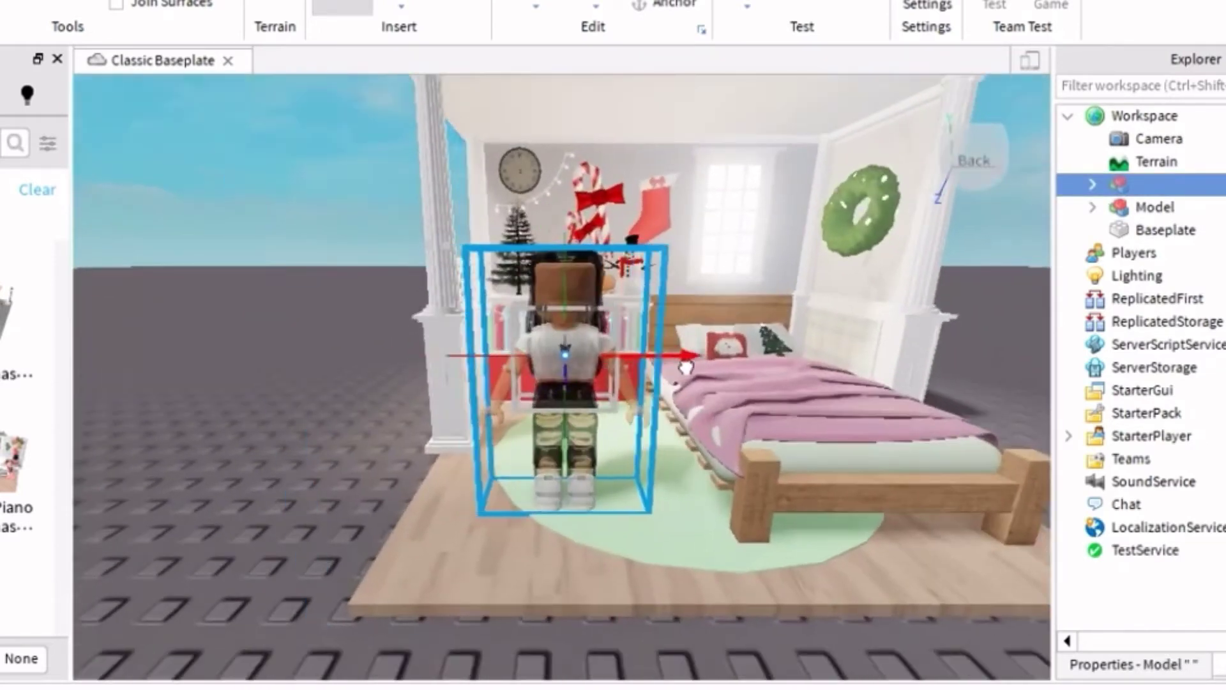
{"action": "right_click_drag", "start_coordinate": [661, 361], "coordinate": [790, 401]}
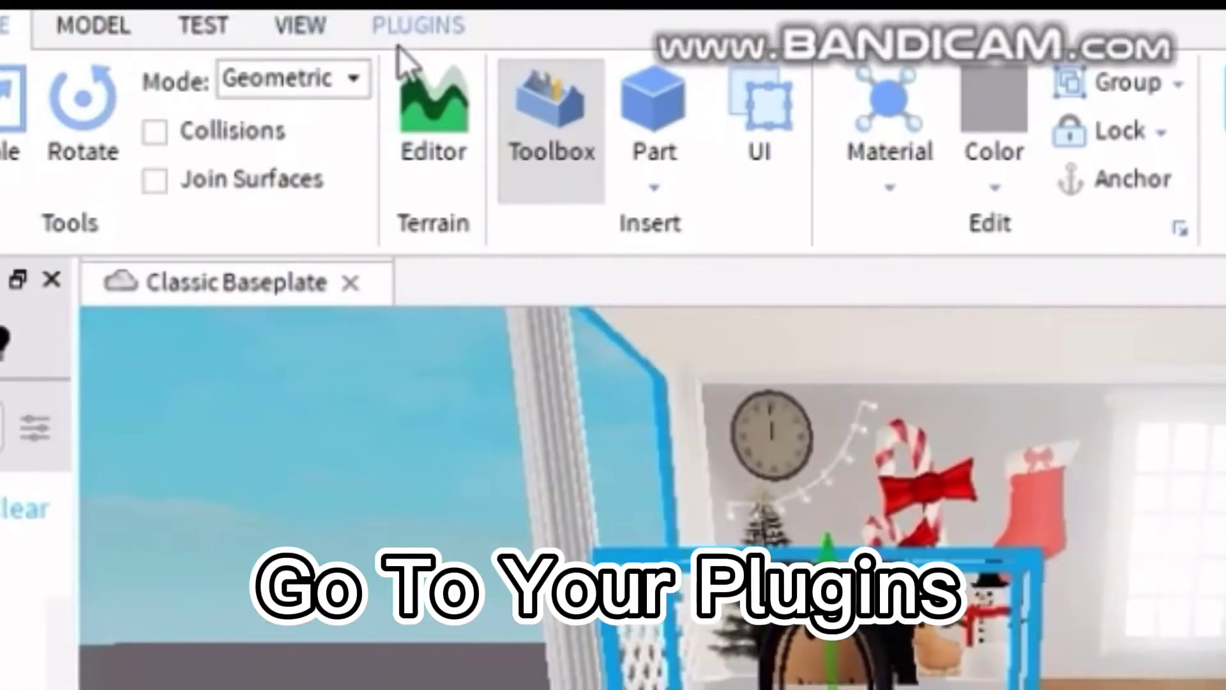
Launch the Legacy Animation Editor from Plugins and choose the avatar as the rig
{"action": "left_click", "coordinate": [398, 46]}
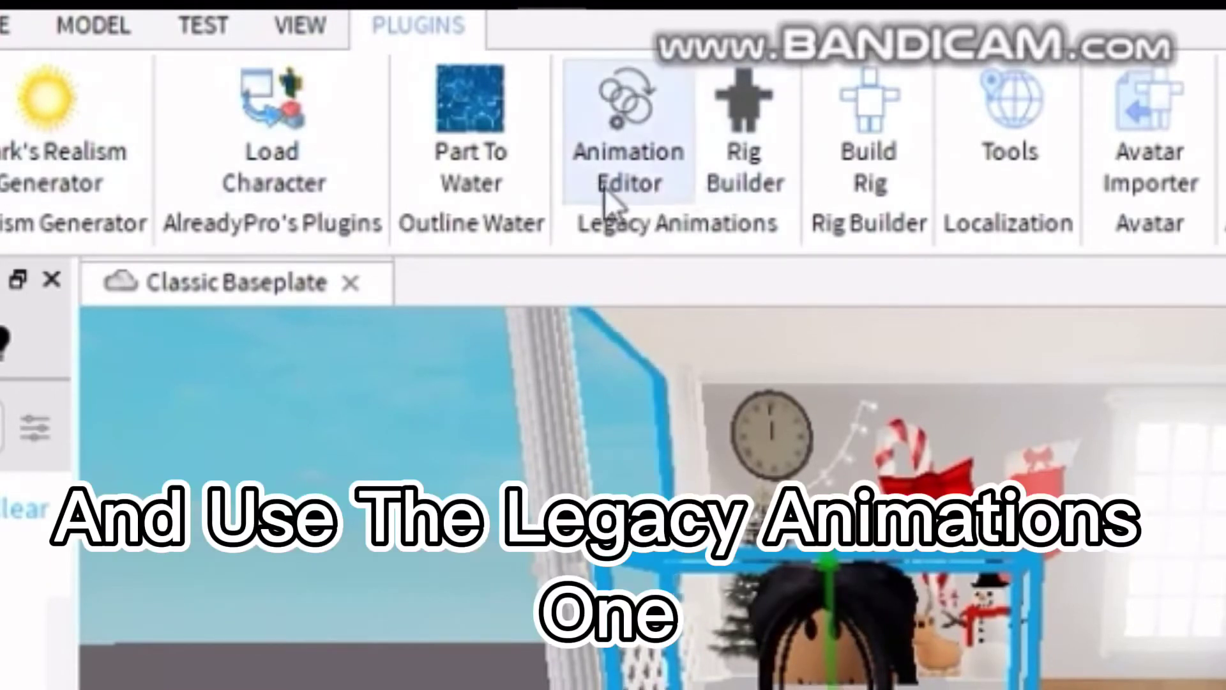
{"action": "left_click", "coordinate": [622, 155]}
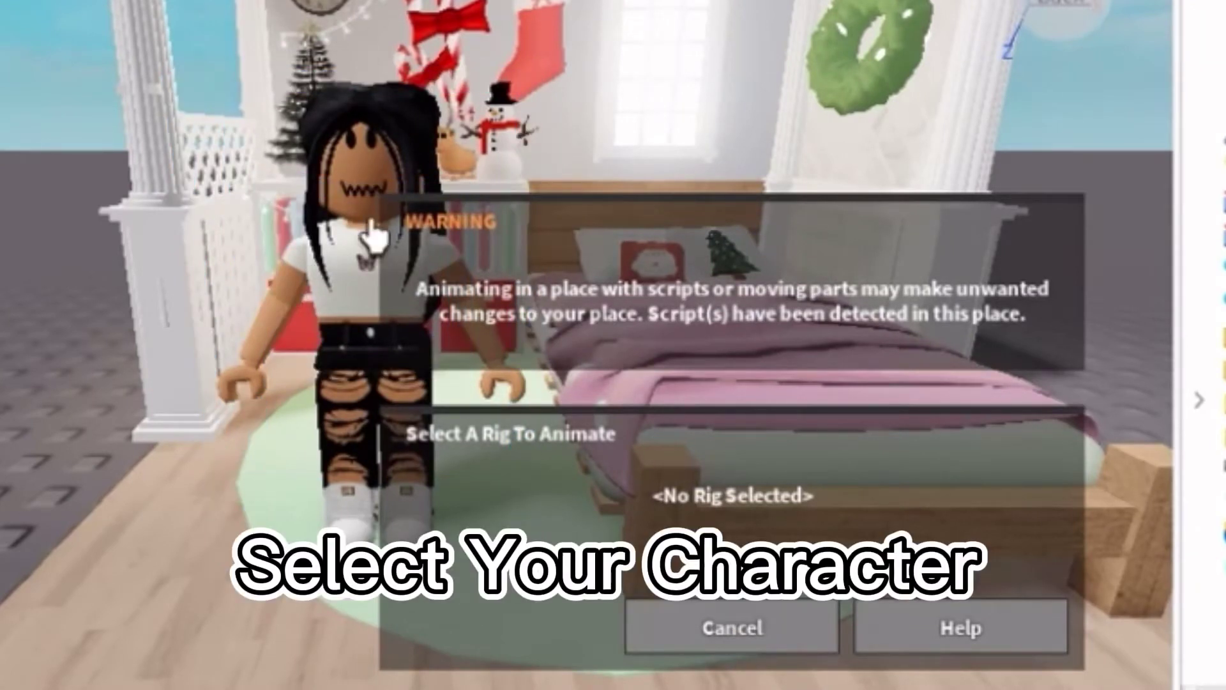
{"action": "left_click", "coordinate": [352, 283]}
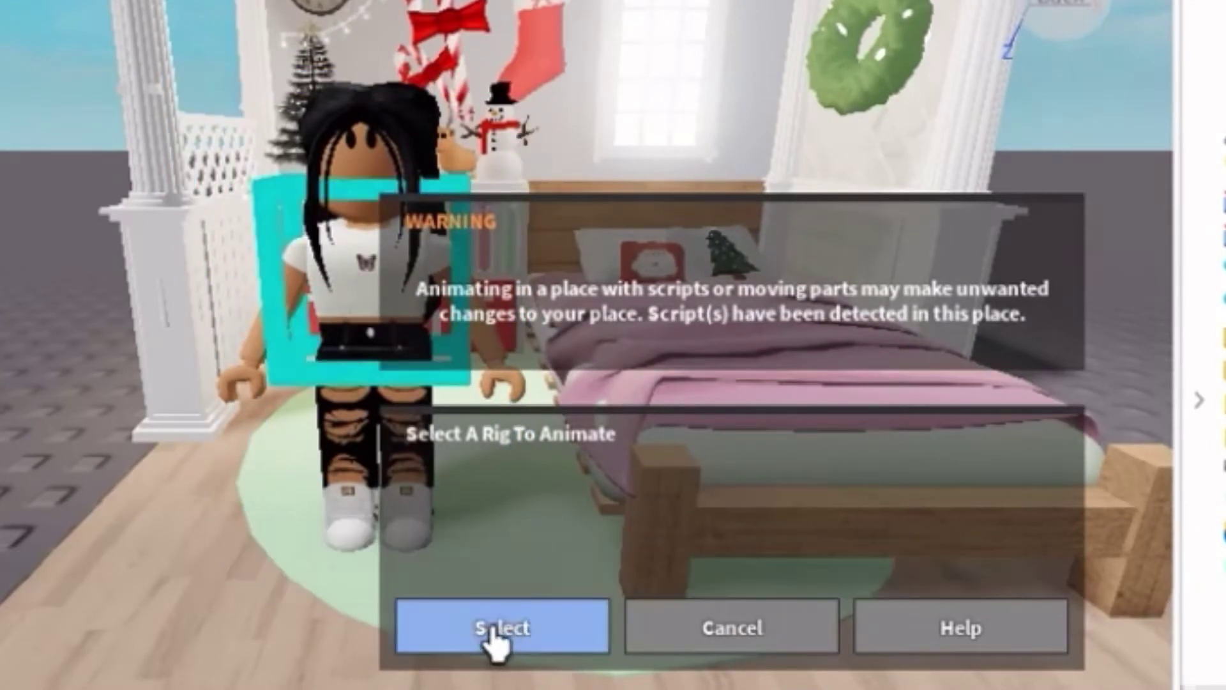
{"action": "left_click", "coordinate": [490, 632]}
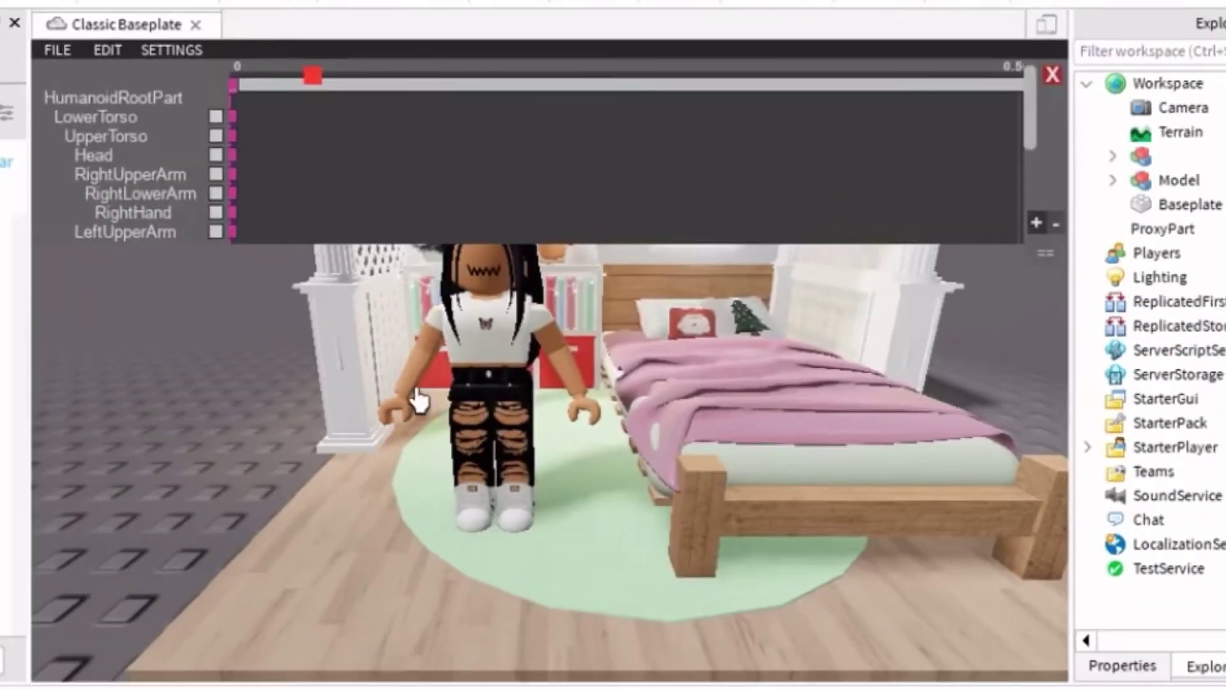
Tilt the avatar's head using the rotate gizmo
{"action": "scroll", "coordinate": [558, 483], "scroll_direction": "up", "scroll_amount": 2}
{"action": "scroll", "coordinate": [559, 479], "scroll_direction": "up", "scroll_amount": 2}
{"action": "scroll", "coordinate": [511, 534], "scroll_direction": "up", "scroll_amount": 2}
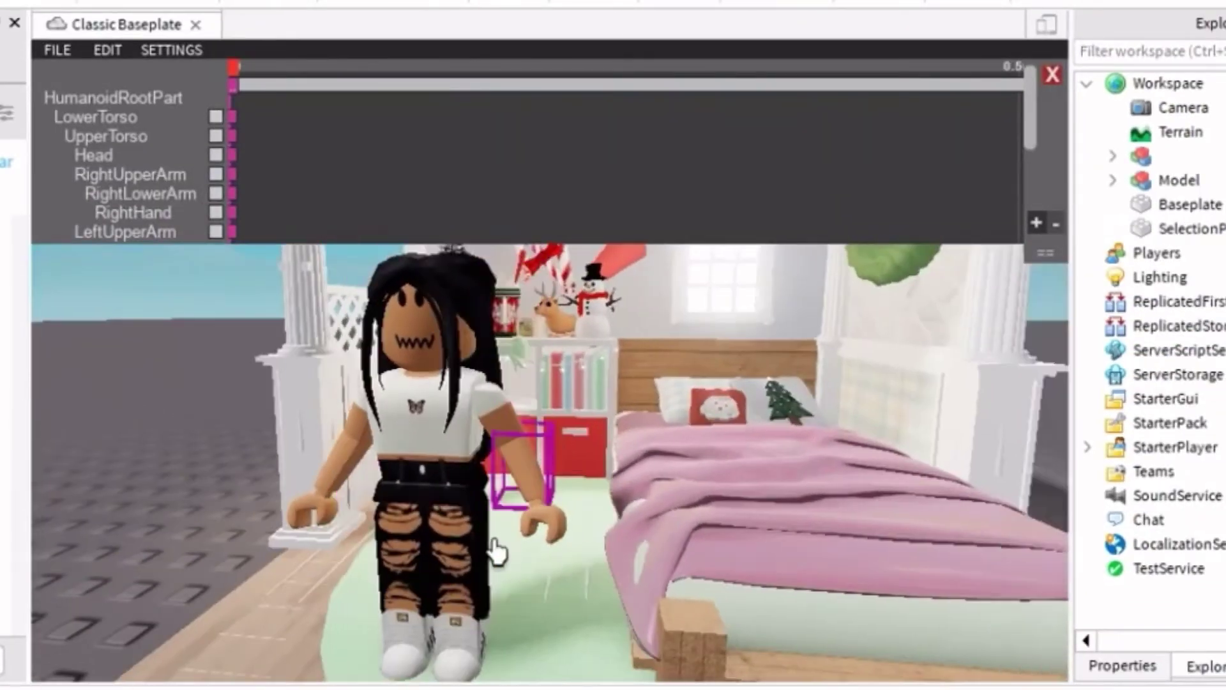
{"action": "left_click", "coordinate": [427, 329]}
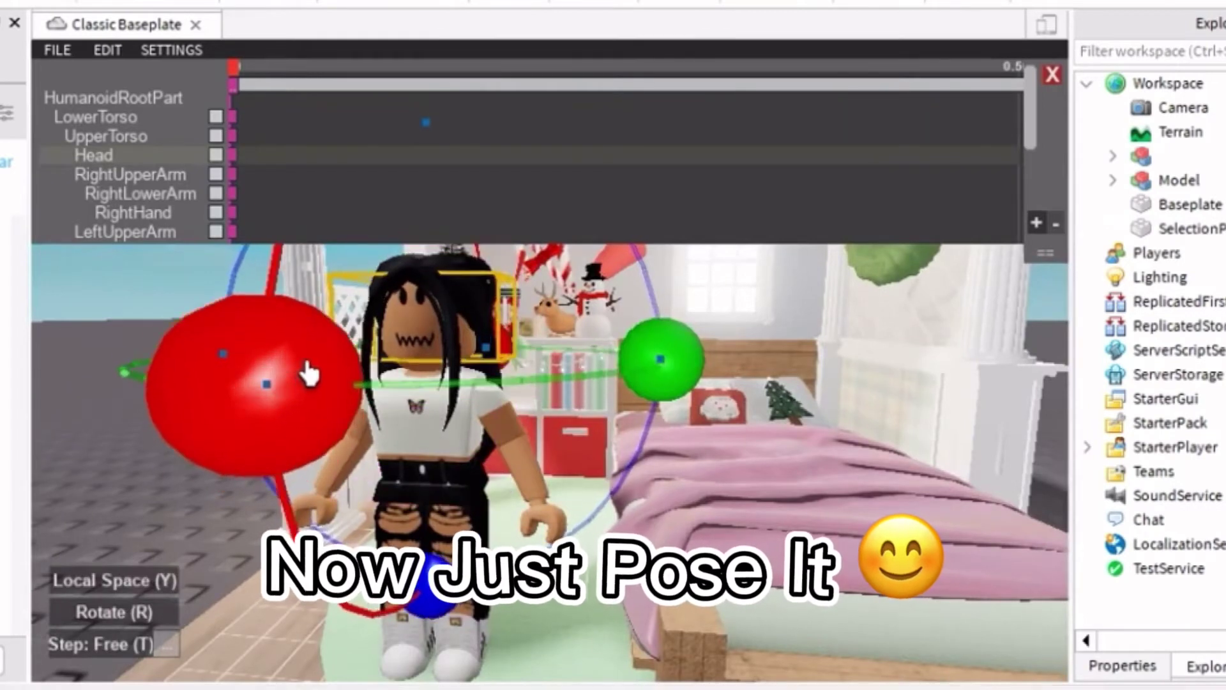
{"action": "left_click_drag", "start_coordinate": [305, 374], "coordinate": [314, 351]}
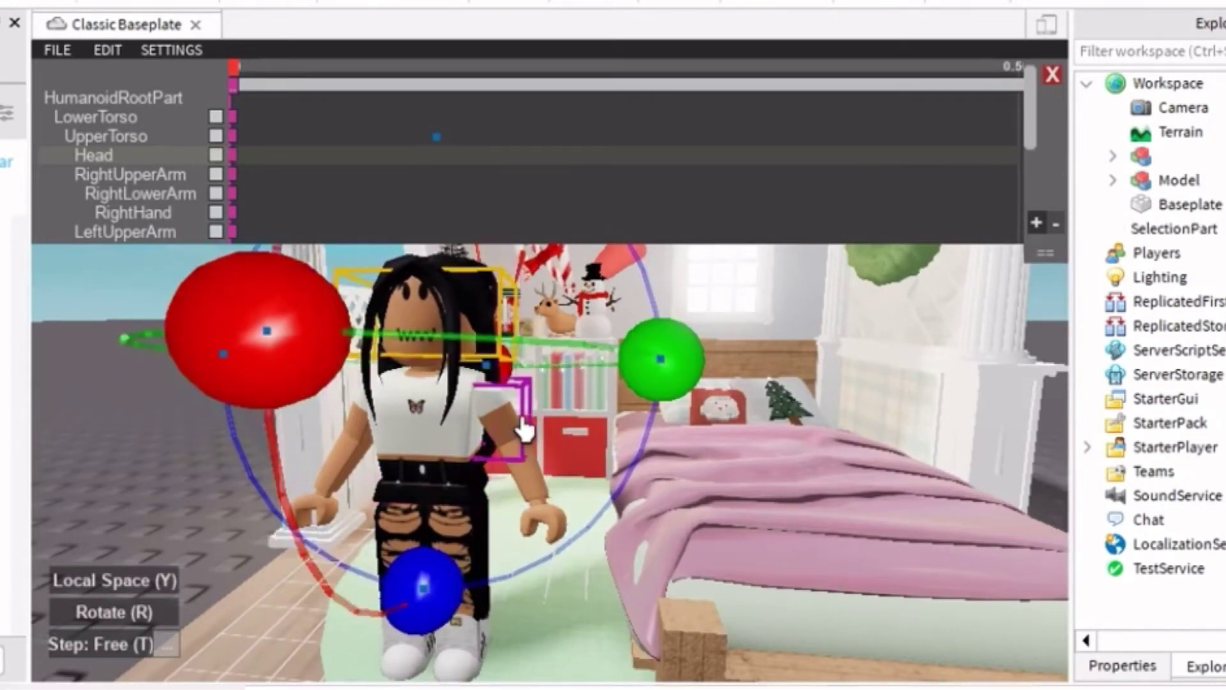
Rotate the left upper arm forward into a new position
{"action": "left_click", "coordinate": [522, 427]}
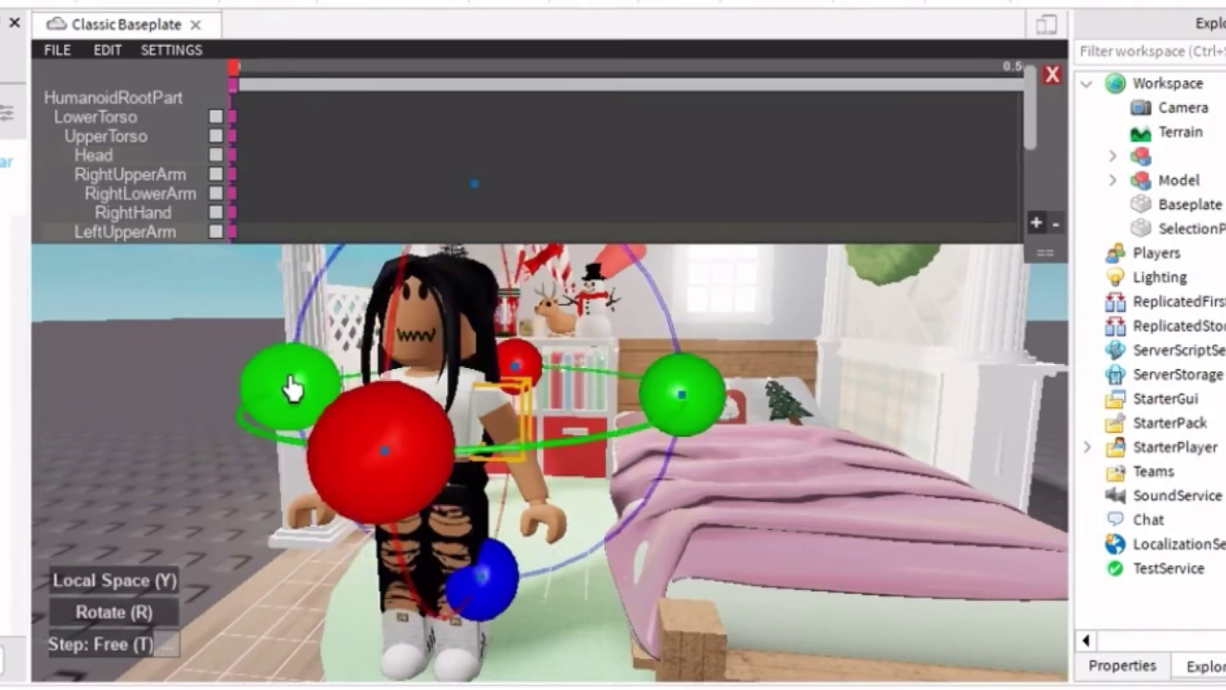
{"action": "left_click_drag", "start_coordinate": [293, 387], "coordinate": [465, 383]}
{"action": "left_click_drag", "start_coordinate": [301, 416], "coordinate": [378, 632]}
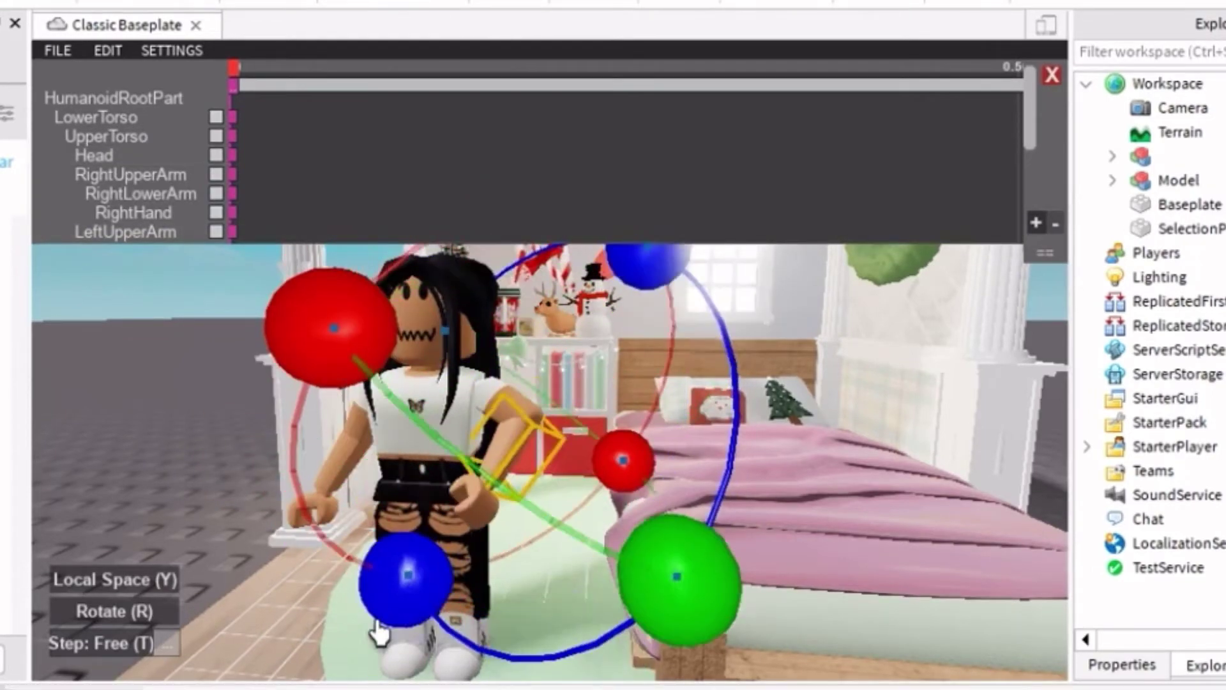
{"action": "mouse_move", "coordinate": [378, 632]}
{"action": "right_mouse_down"}
{"action": "mouse_move", "coordinate": [522, 419]}
{"action": "mouse_move", "coordinate": [370, 375]}
{"action": "right_mouse_up"}
Adjust the right lower arm and a leg, then begin saving the pose
{"action": "left_click", "coordinate": [370, 375]}
{"action": "mouse_move", "coordinate": [753, 520]}
{"action": "right_mouse_down"}
{"action": "mouse_move", "coordinate": [828, 370]}
{"action": "mouse_move", "coordinate": [774, 495]}
{"action": "mouse_move", "coordinate": [488, 575]}
{"action": "mouse_move", "coordinate": [608, 492]}
{"action": "right_mouse_up"}
{"action": "left_click", "coordinate": [775, 495]}
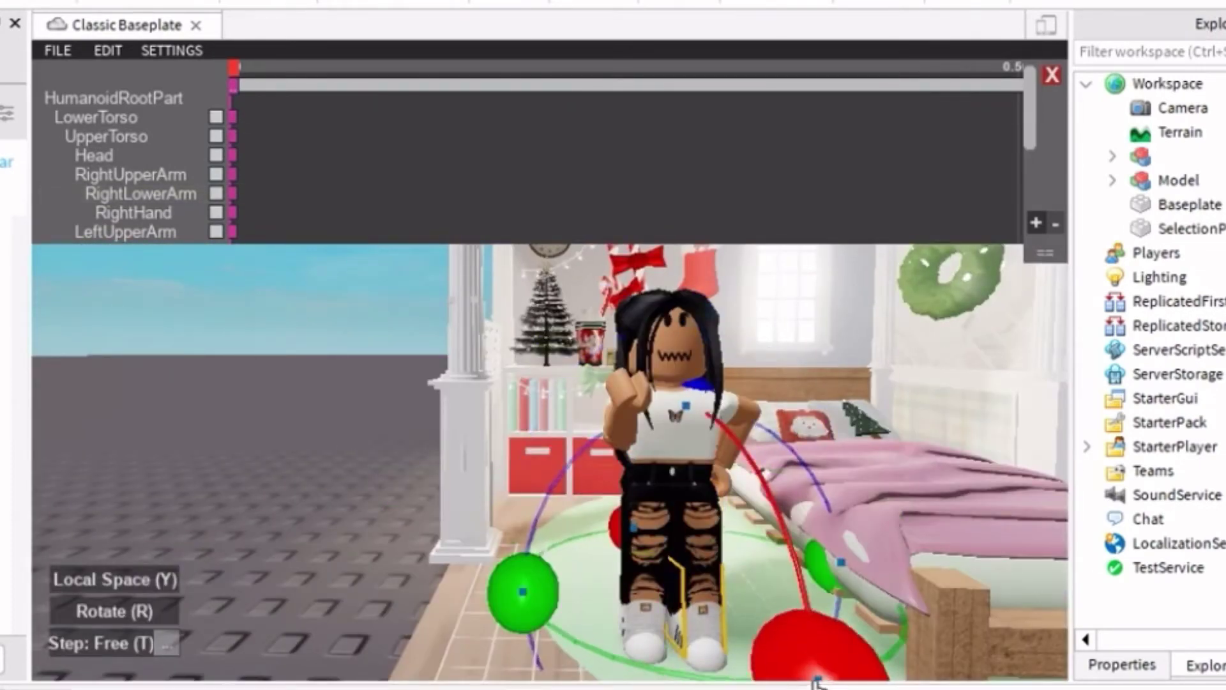
{"action": "right_click_drag", "start_coordinate": [586, 597], "coordinate": [438, 410]}
{"action": "mouse_move", "coordinate": [588, 411]}
{"action": "right_mouse_down"}
{"action": "mouse_move", "coordinate": [702, 312]}
{"action": "mouse_move", "coordinate": [821, 492]}
{"action": "right_mouse_up"}
{"action": "scroll", "coordinate": [556, 539], "scroll_direction": "up", "scroll_amount": 5}
{"action": "scroll", "coordinate": [603, 539], "scroll_direction": "down", "scroll_amount": 5}
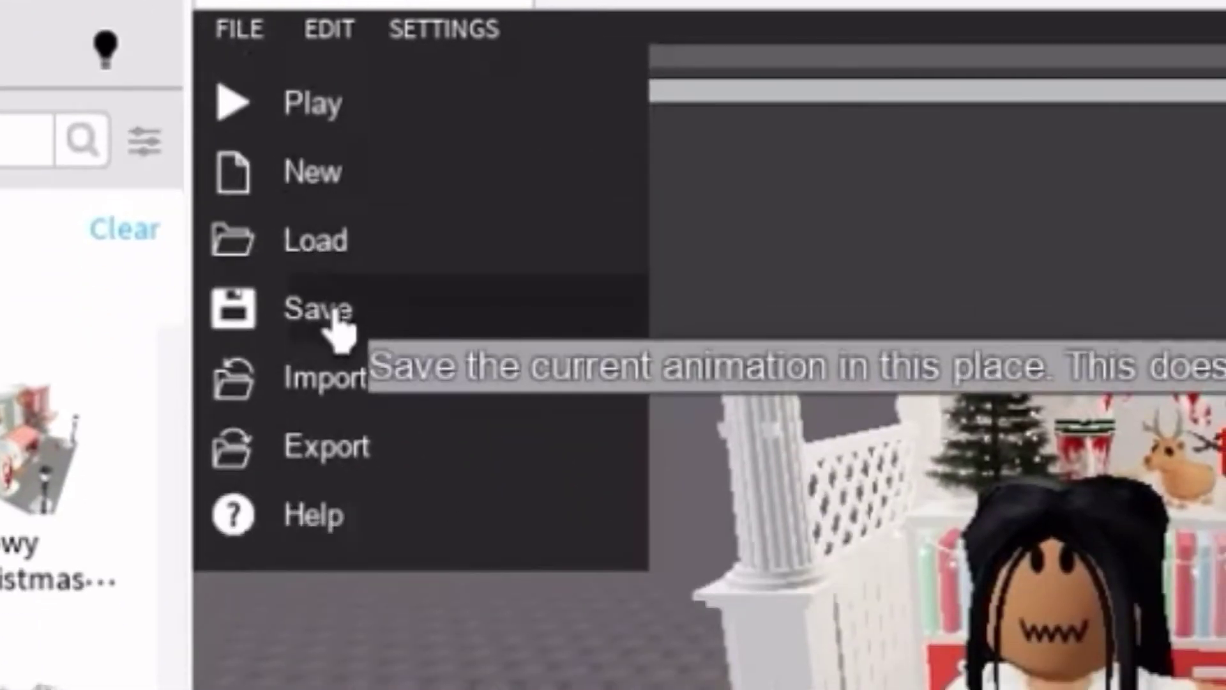
{"action": "left_click", "coordinate": [345, 320]}
Enter 'YT' as the animation name and save the pose
{"action": "left_click", "coordinate": [406, 584]}
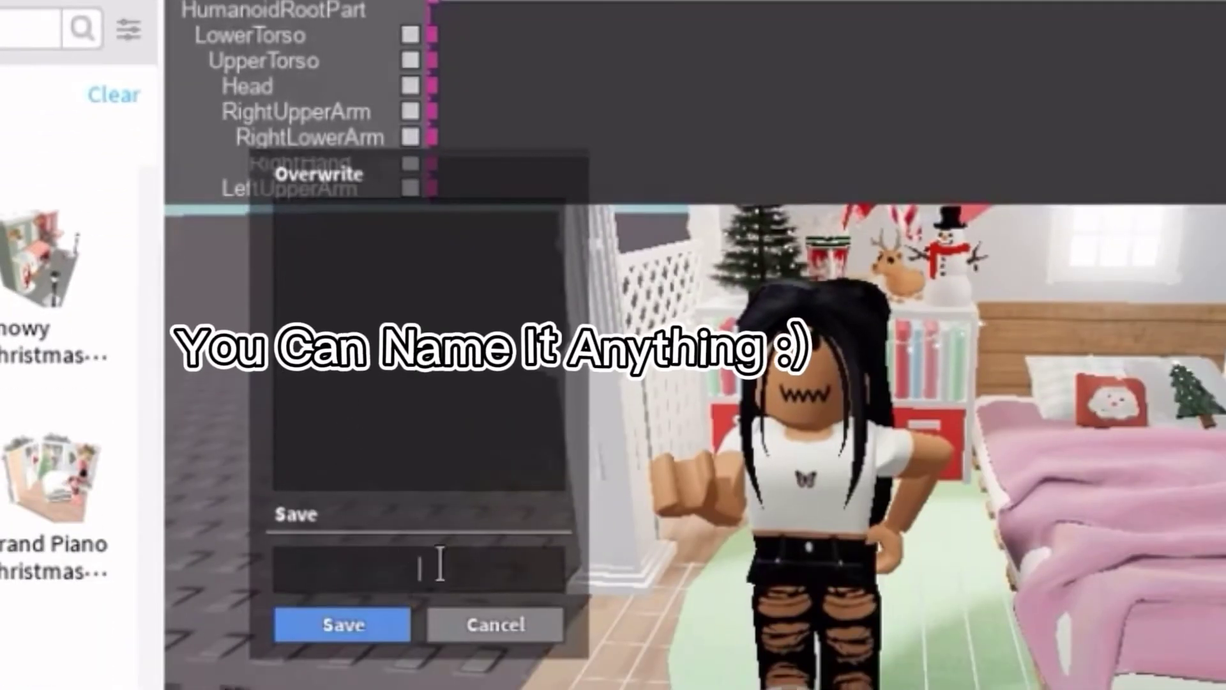
{"action": "type", "text": "YT"}
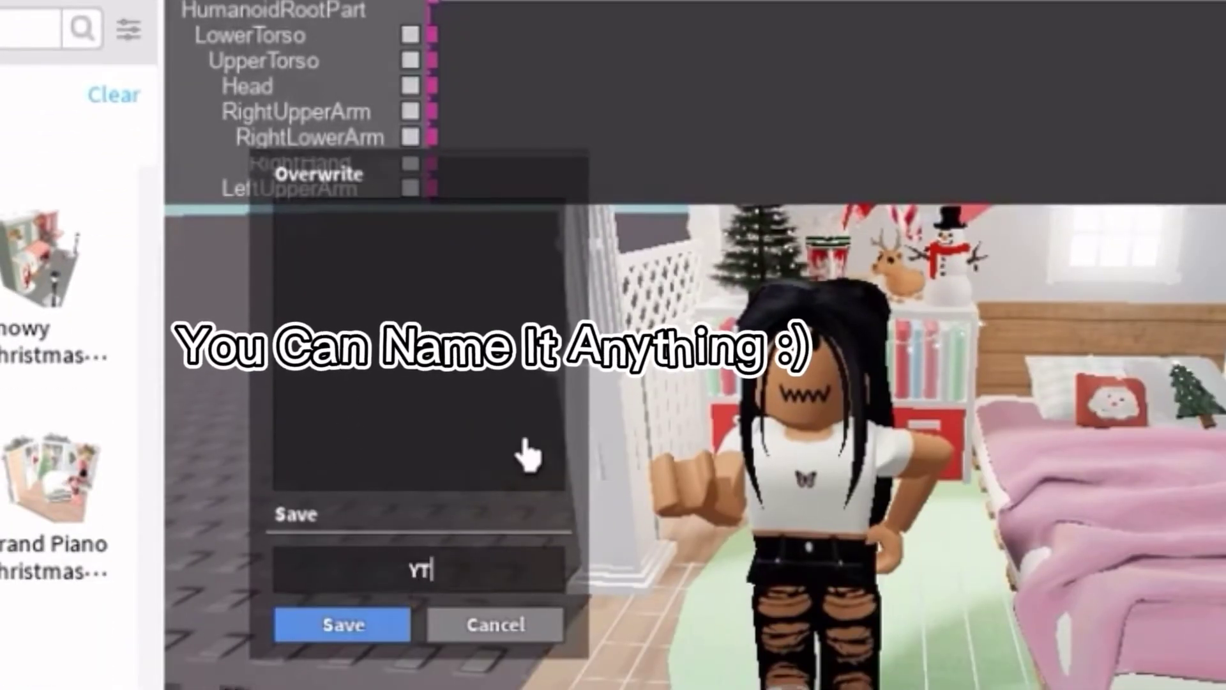
{"action": "left_click", "coordinate": [348, 626]}
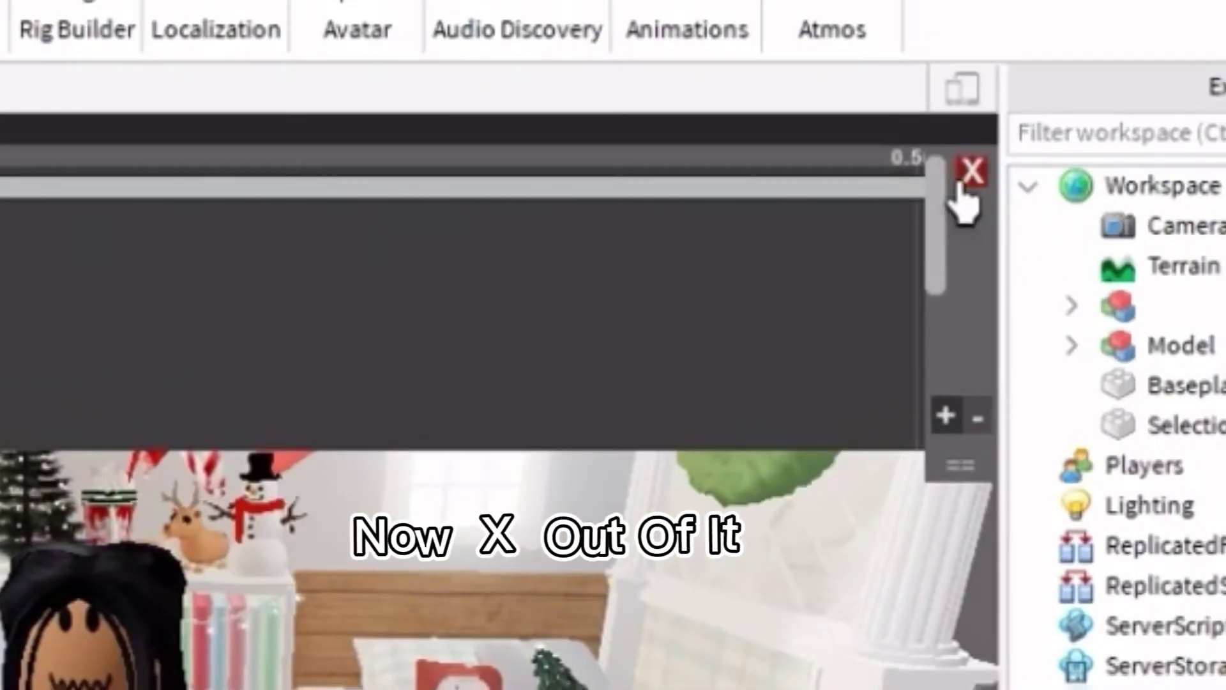
Close the animation editor, dismiss the unsaved-progress warning, and select the character model
{"action": "left_click", "coordinate": [971, 171]}
{"action": "left_click", "coordinate": [482, 416]}
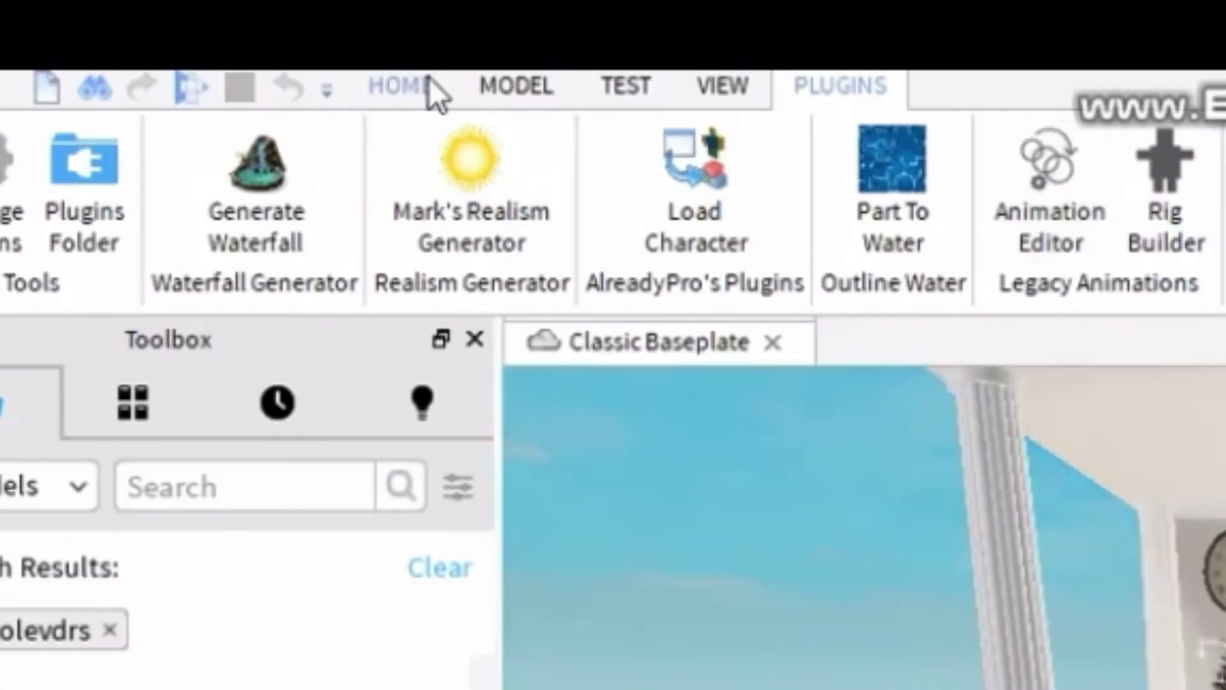
{"action": "left_click", "coordinate": [411, 96]}
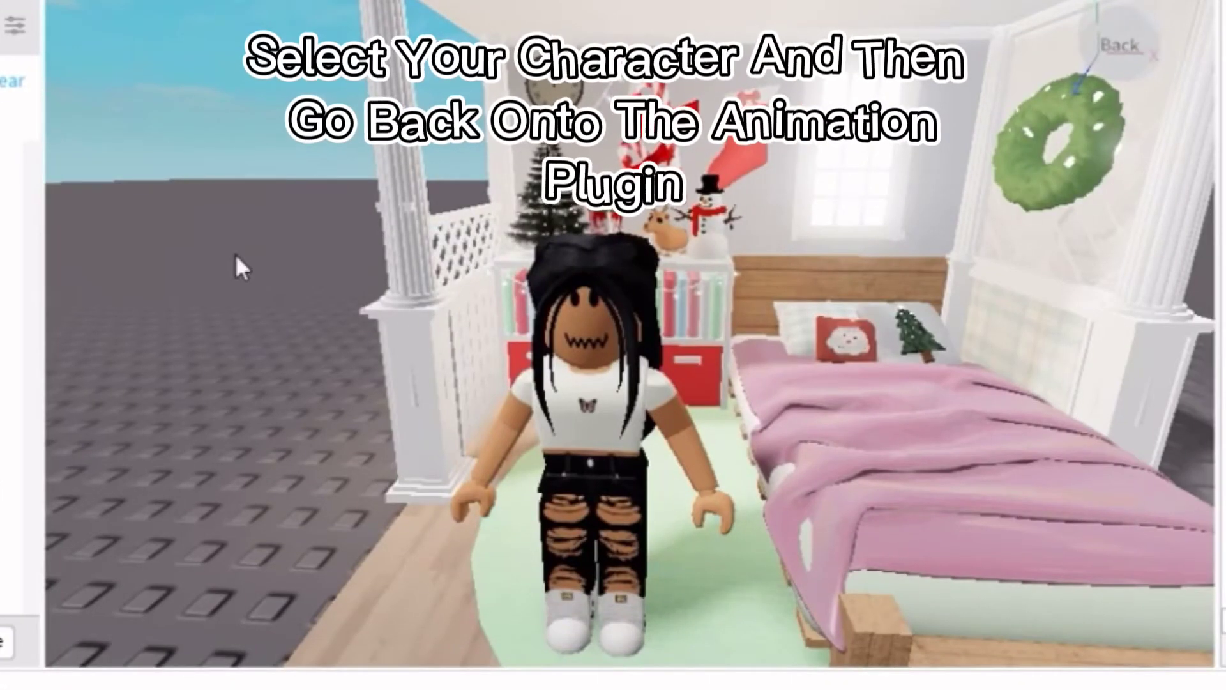
{"action": "left_click", "coordinate": [614, 537]}
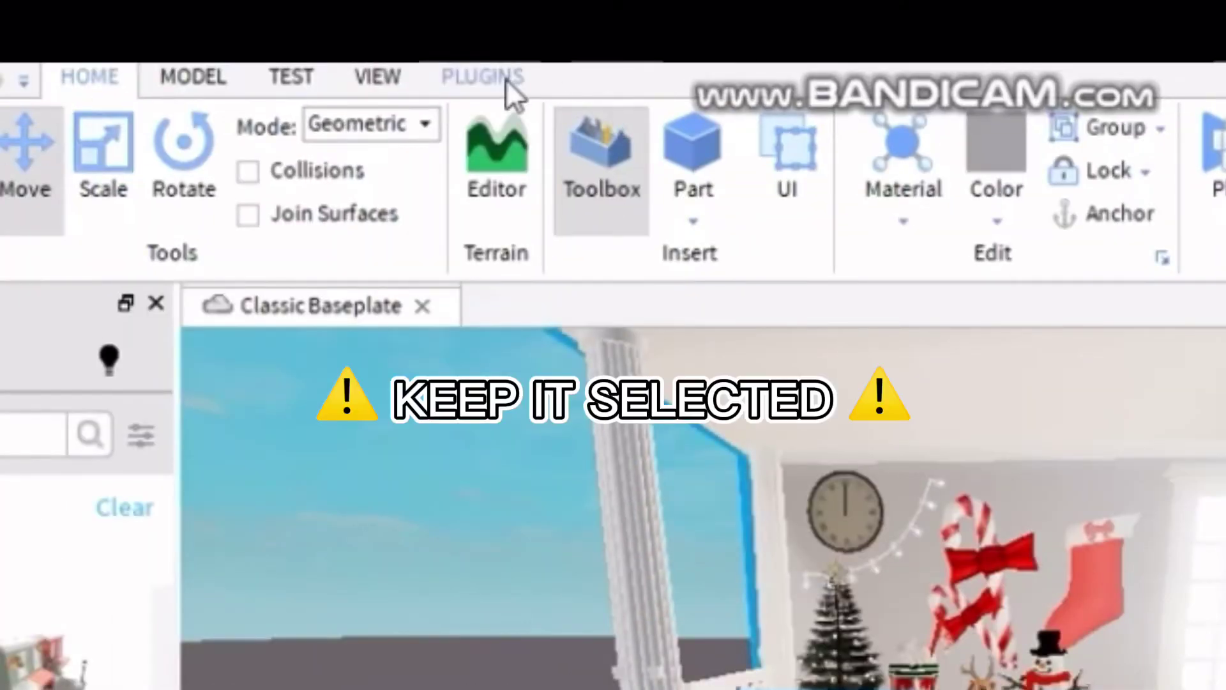
Reopen the Legacy Animation Editor on the character rig to list its body-part tracks
{"action": "left_click", "coordinate": [469, 83]}
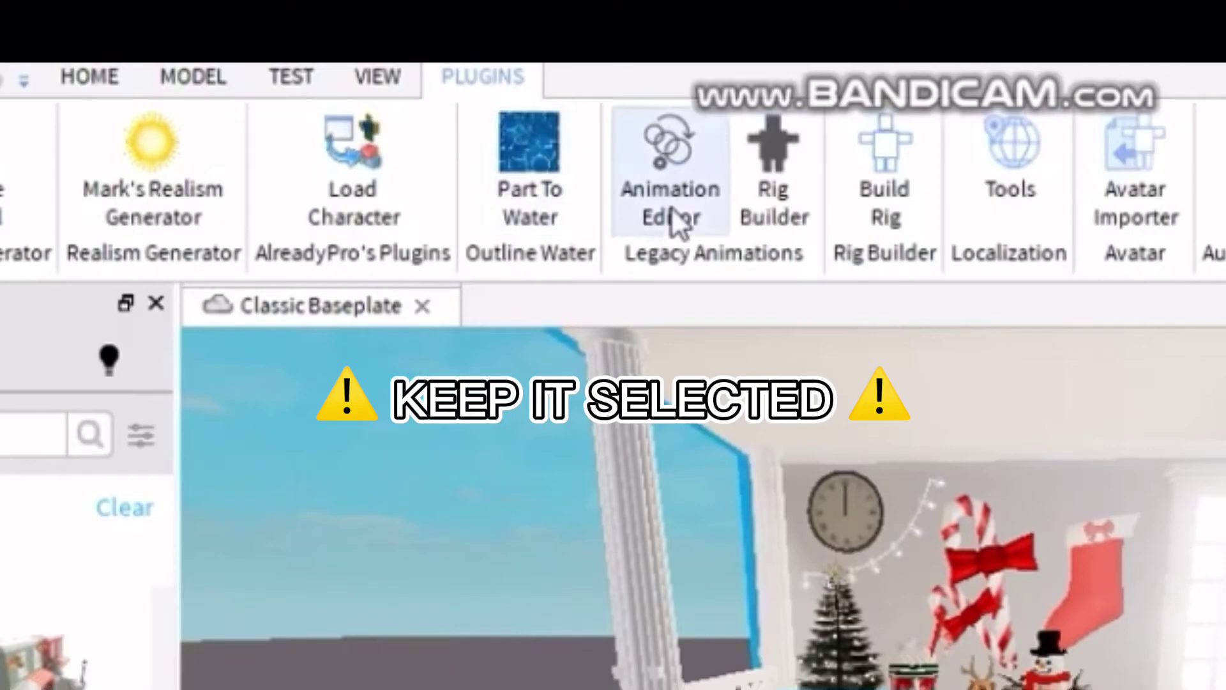
{"action": "left_click", "coordinate": [672, 190]}
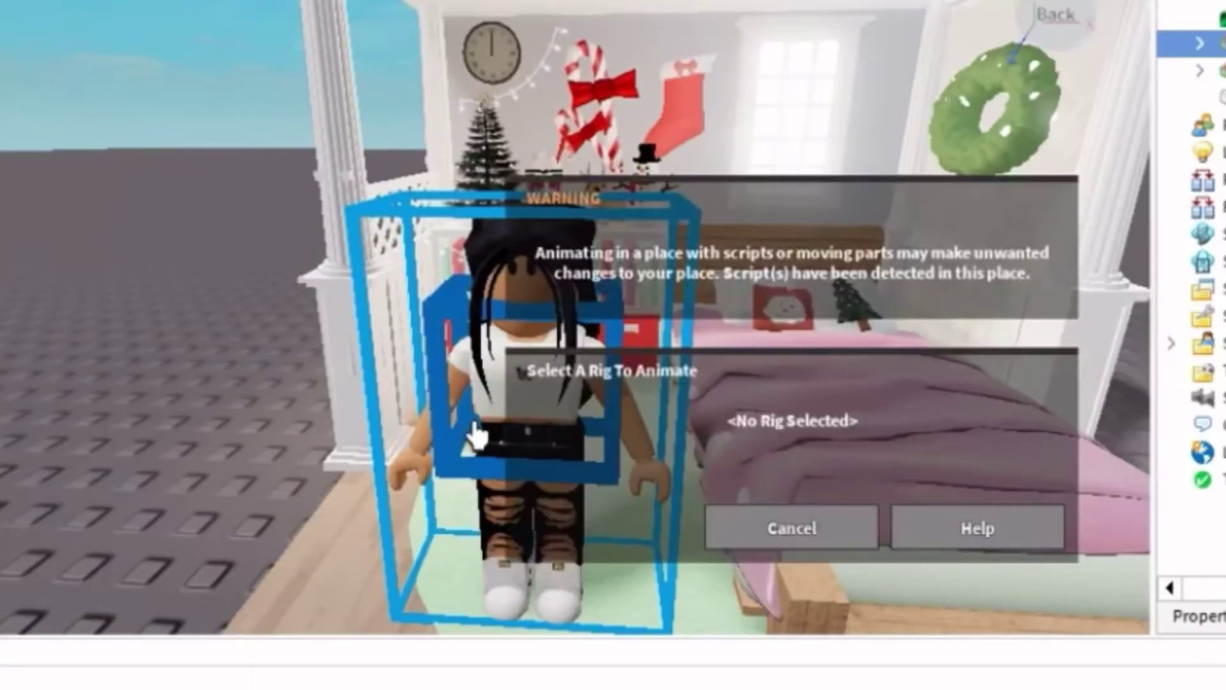
{"action": "left_click", "coordinate": [455, 423]}
{"action": "left_click", "coordinate": [588, 530]}
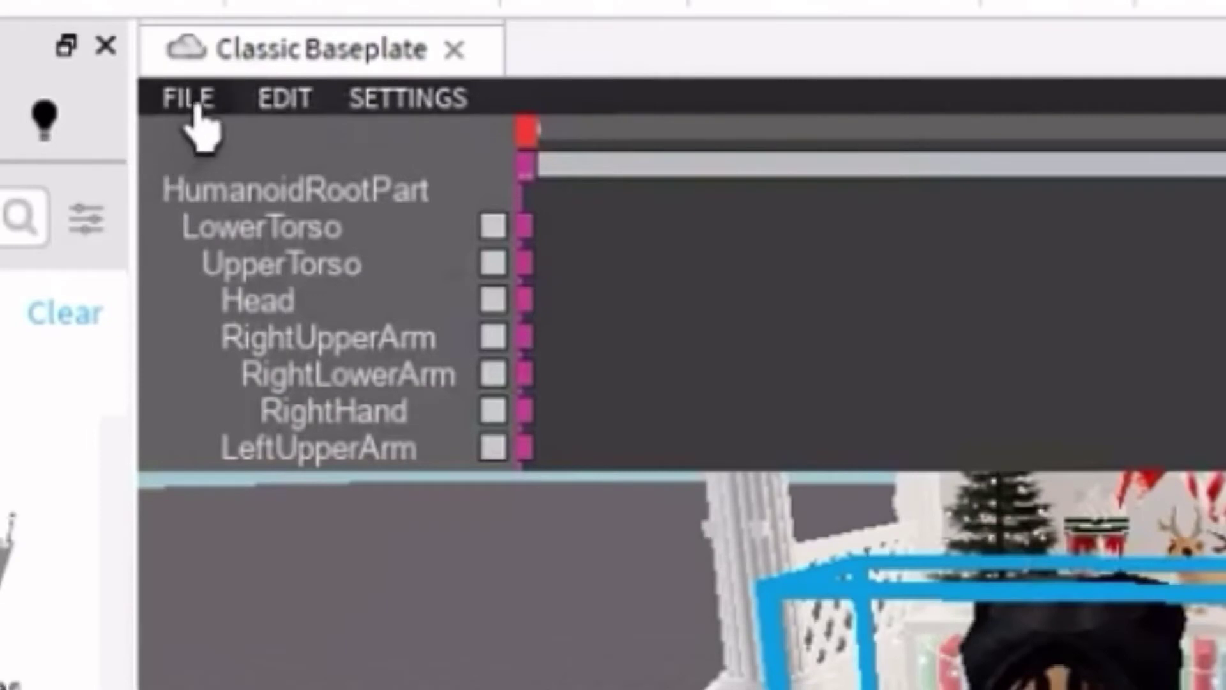
Load the saved YT pose onto the character from the animation editor
{"action": "left_click", "coordinate": [195, 107]}
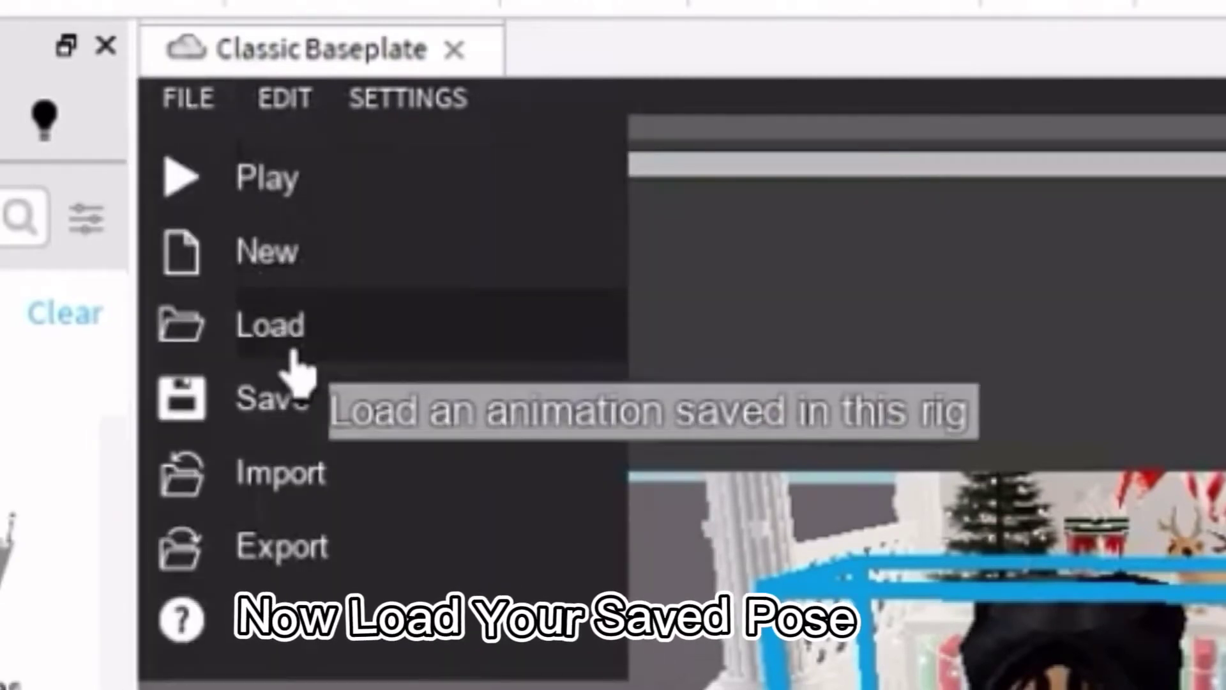
{"action": "left_click", "coordinate": [293, 351]}
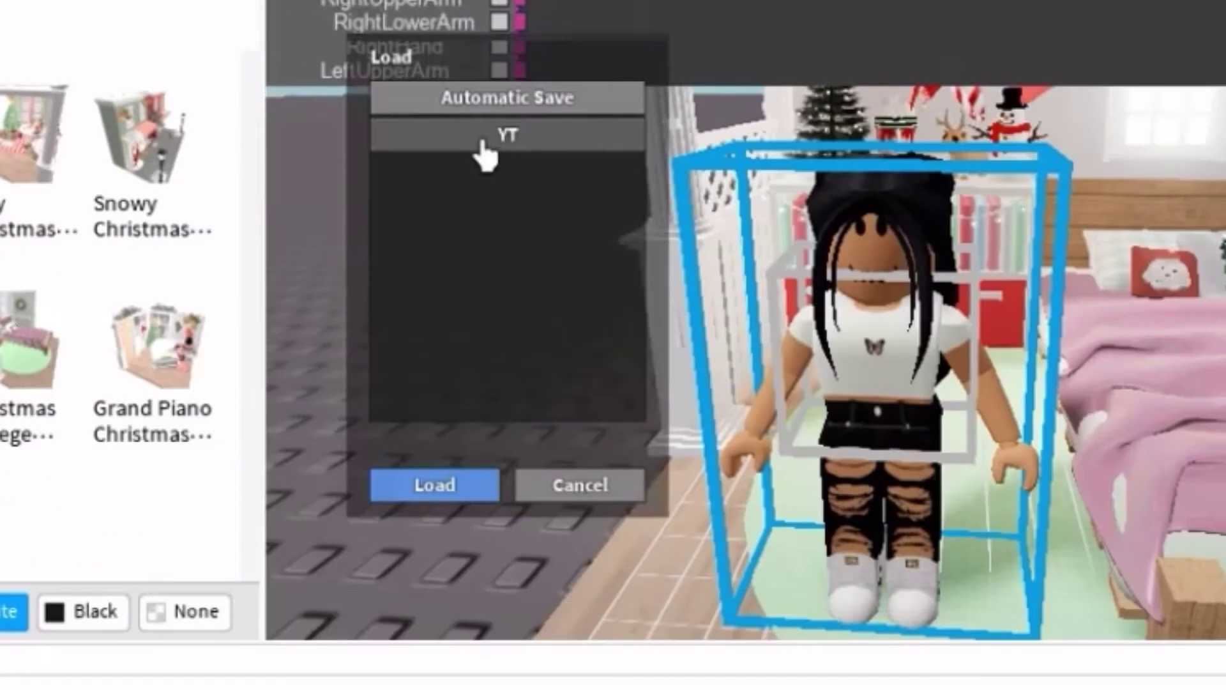
{"action": "left_click", "coordinate": [435, 486]}
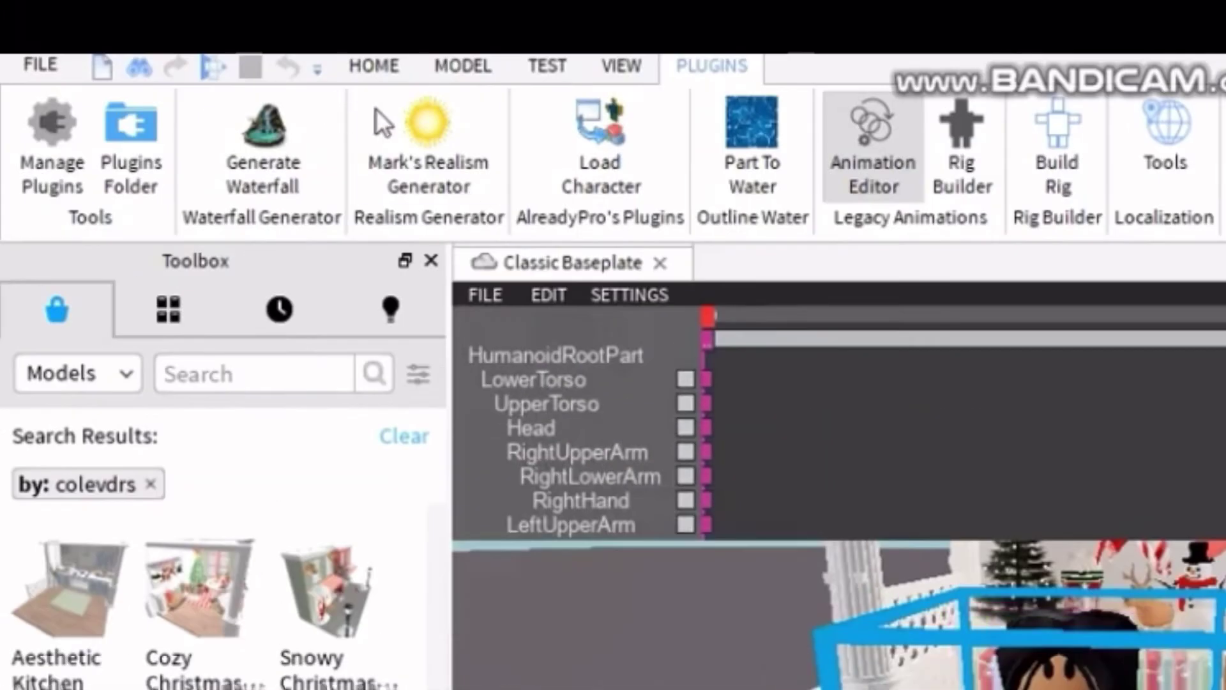
Anchor the character and close the animation editor, discarding unsaved progress
{"action": "left_click", "coordinate": [370, 75]}
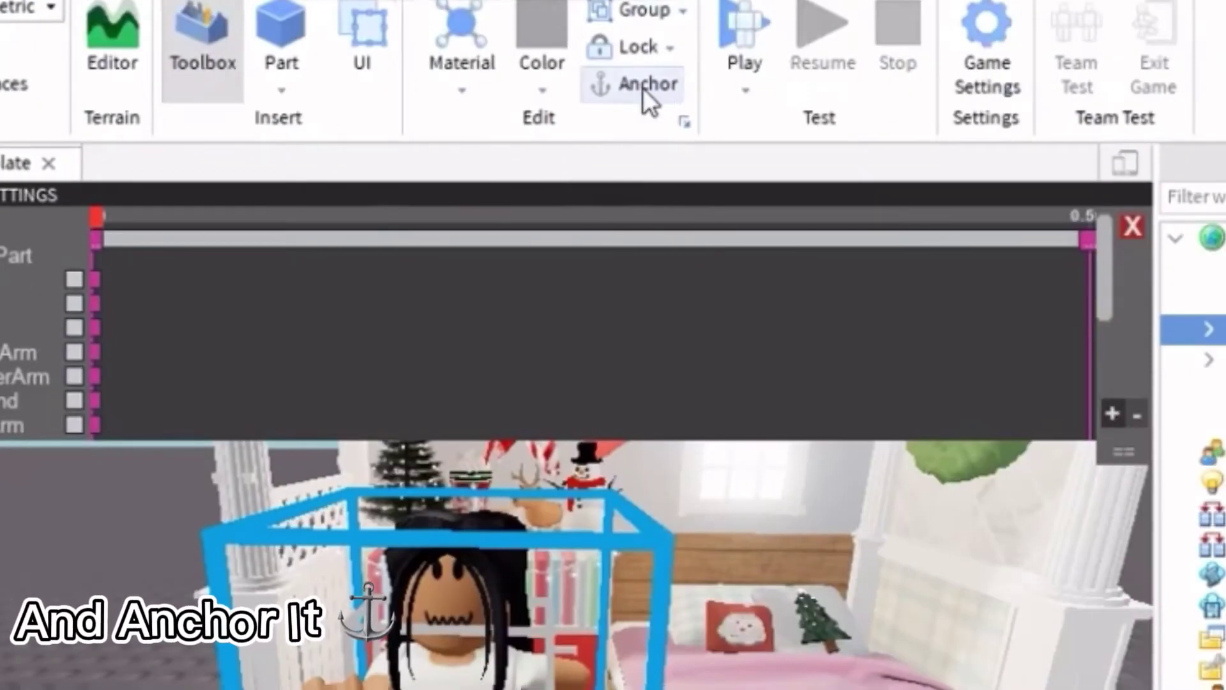
{"action": "left_click", "coordinate": [642, 89]}
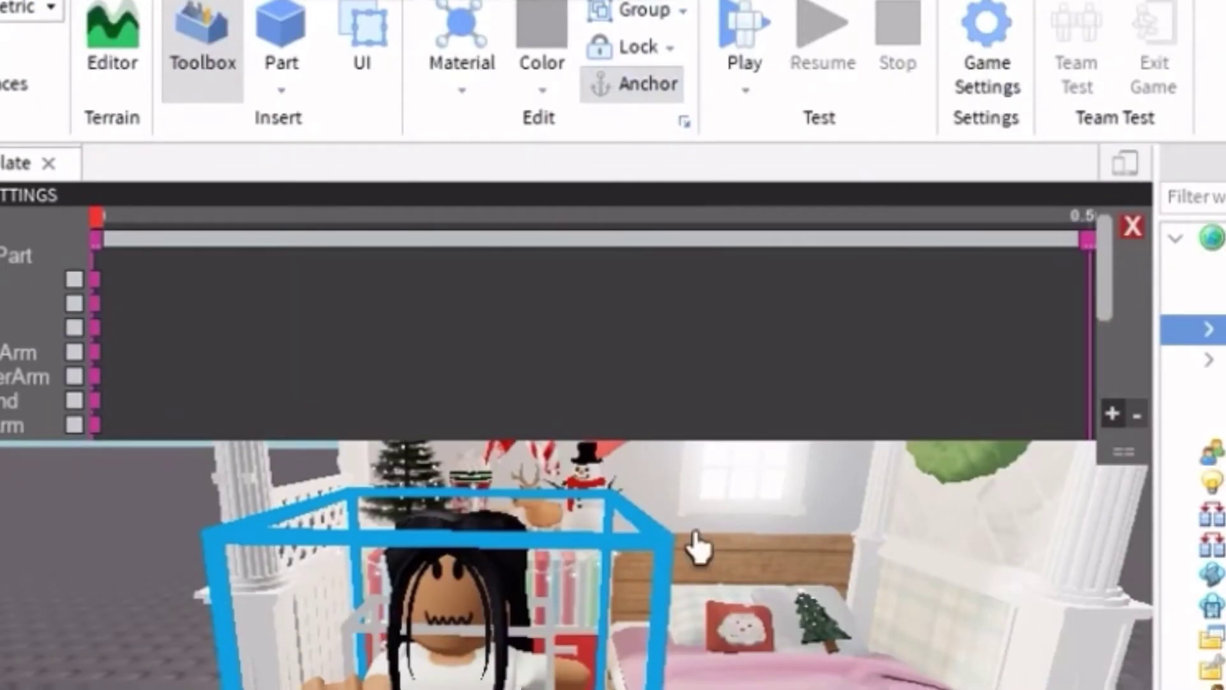
{"action": "left_click", "coordinate": [1133, 230]}
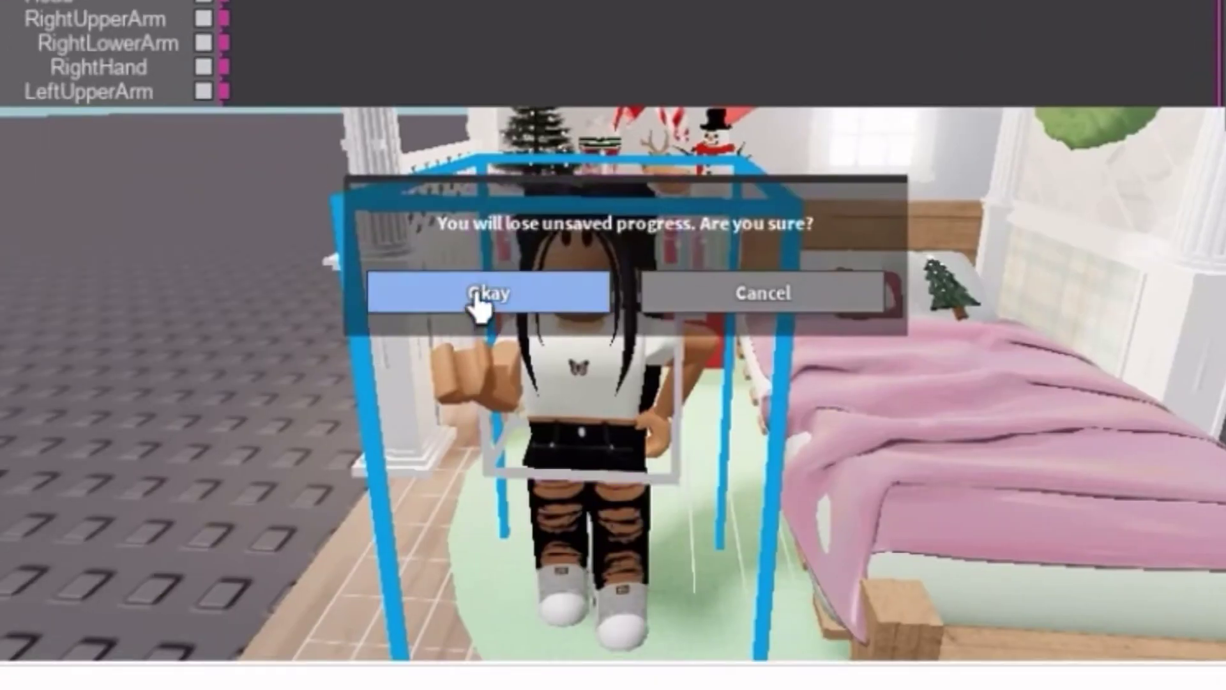
{"action": "left_click", "coordinate": [477, 299]}
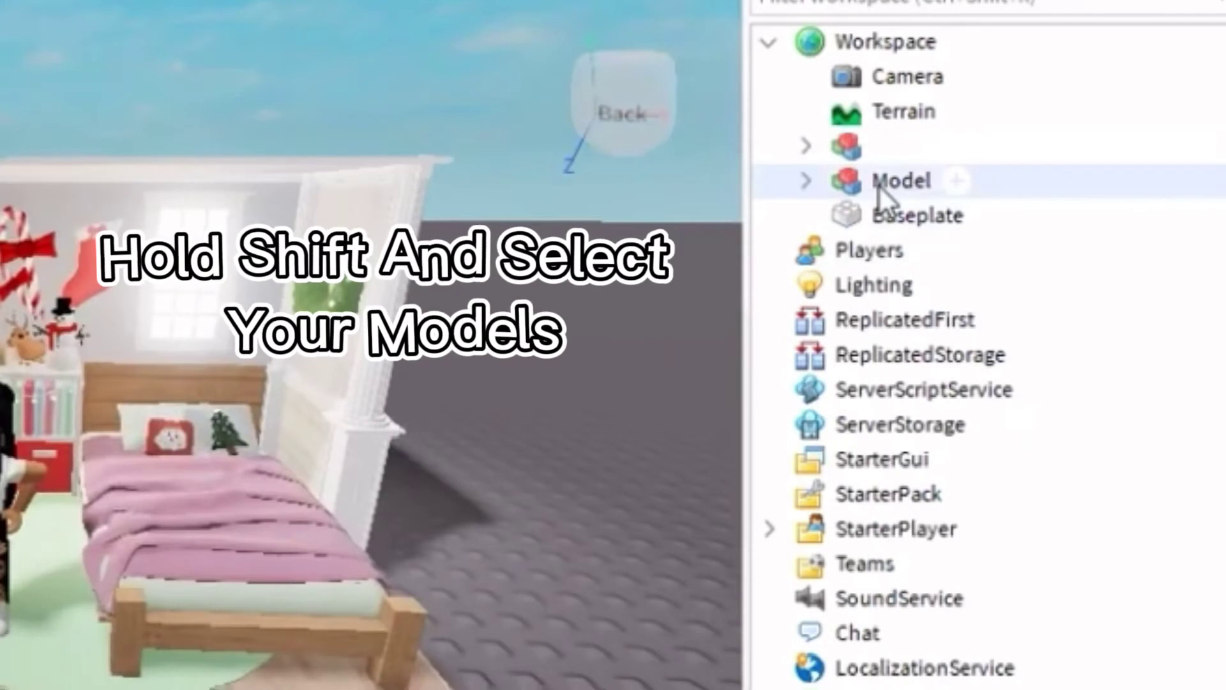
Select the posed avatar and the dorm room models in Explorer and group them into one Model
{"action": "left_click", "coordinate": [880, 182]}
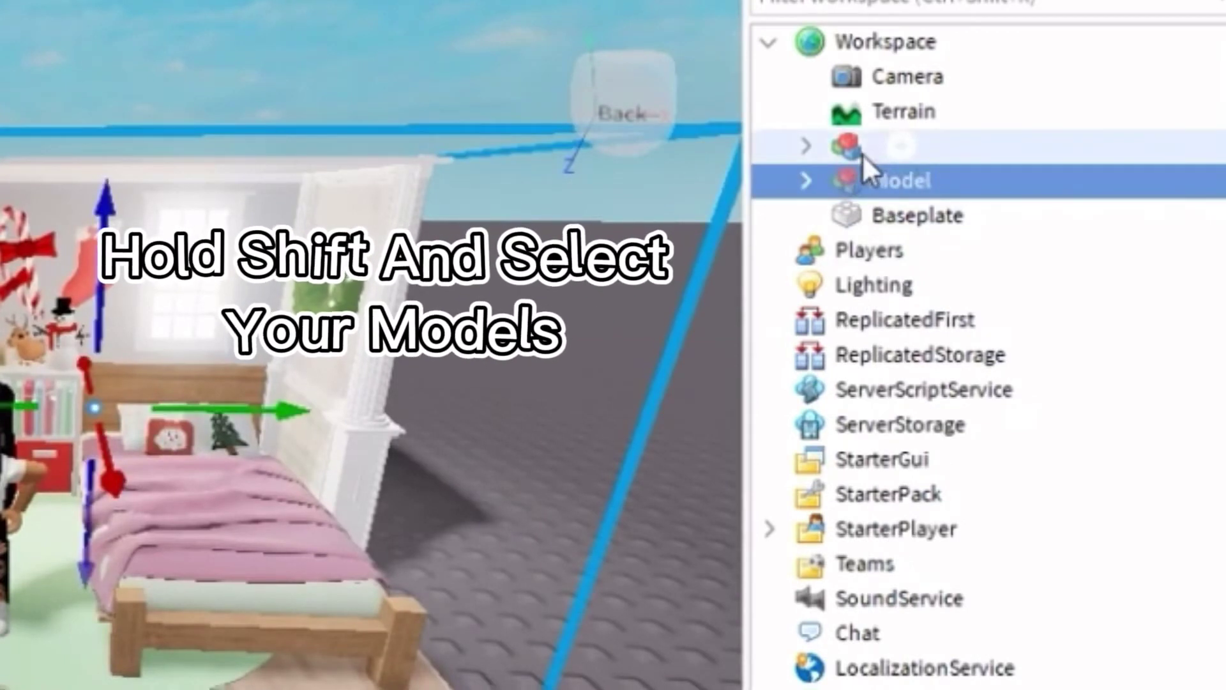
{"action": "left_click", "coordinate": [862, 152], "text": "shift"}
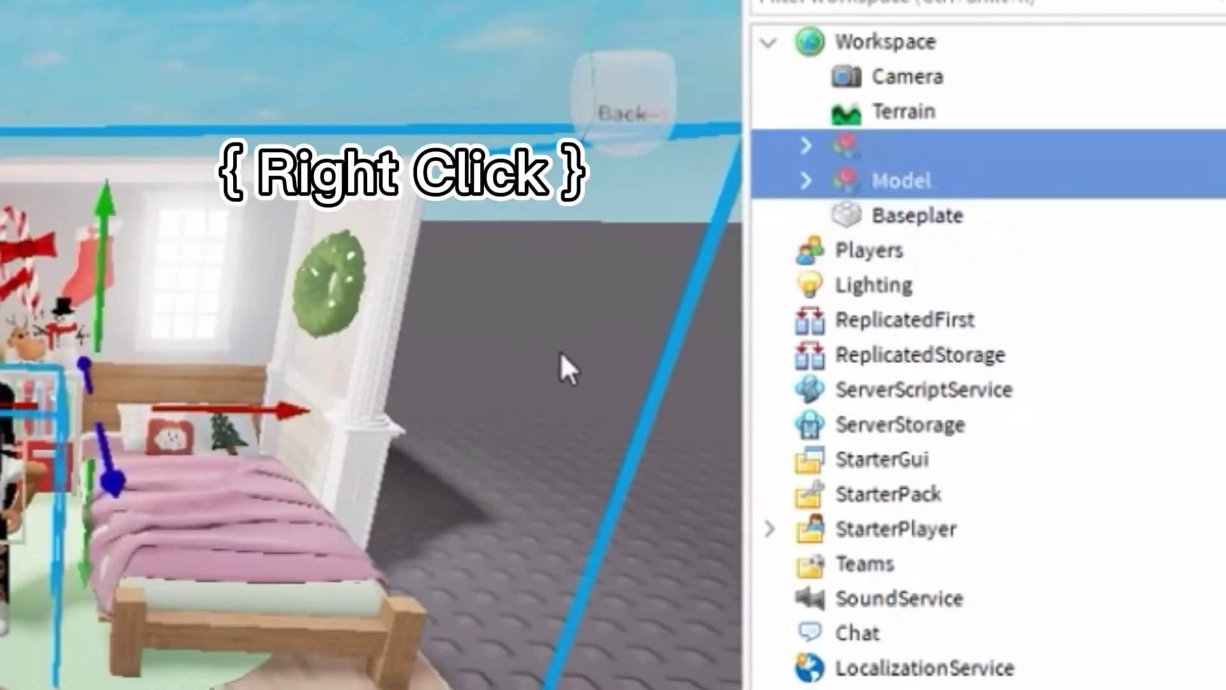
{"action": "right_click", "coordinate": [854, 145]}
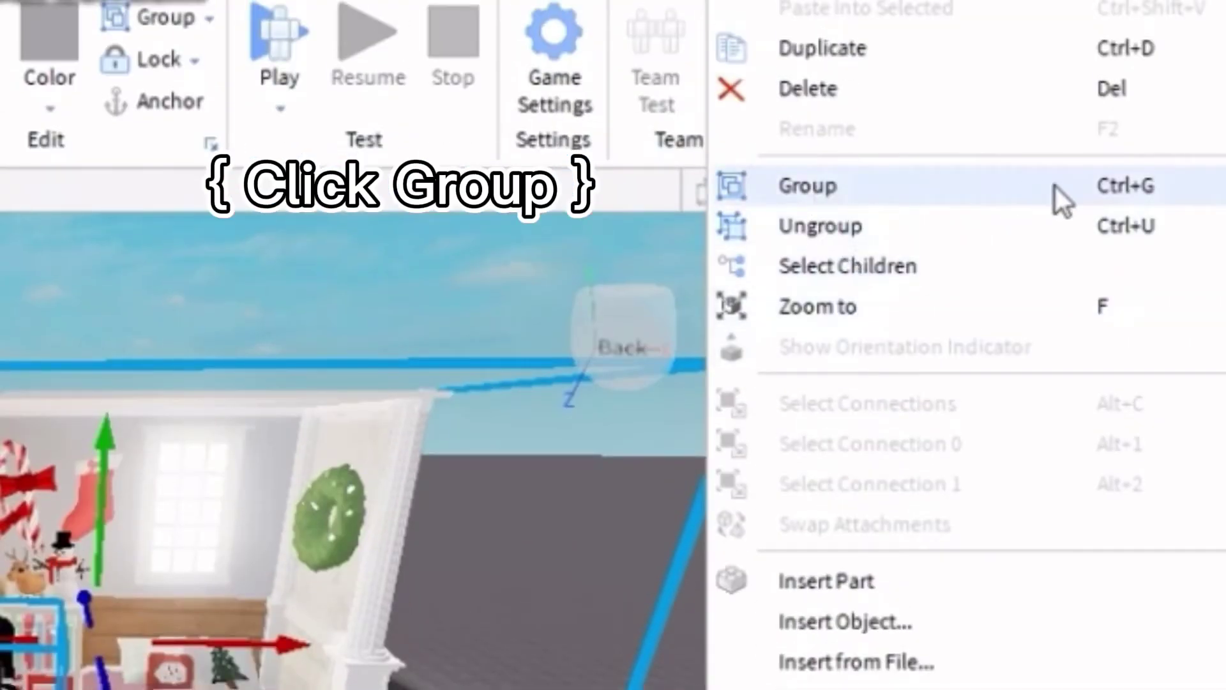
{"action": "left_click", "coordinate": [919, 190]}
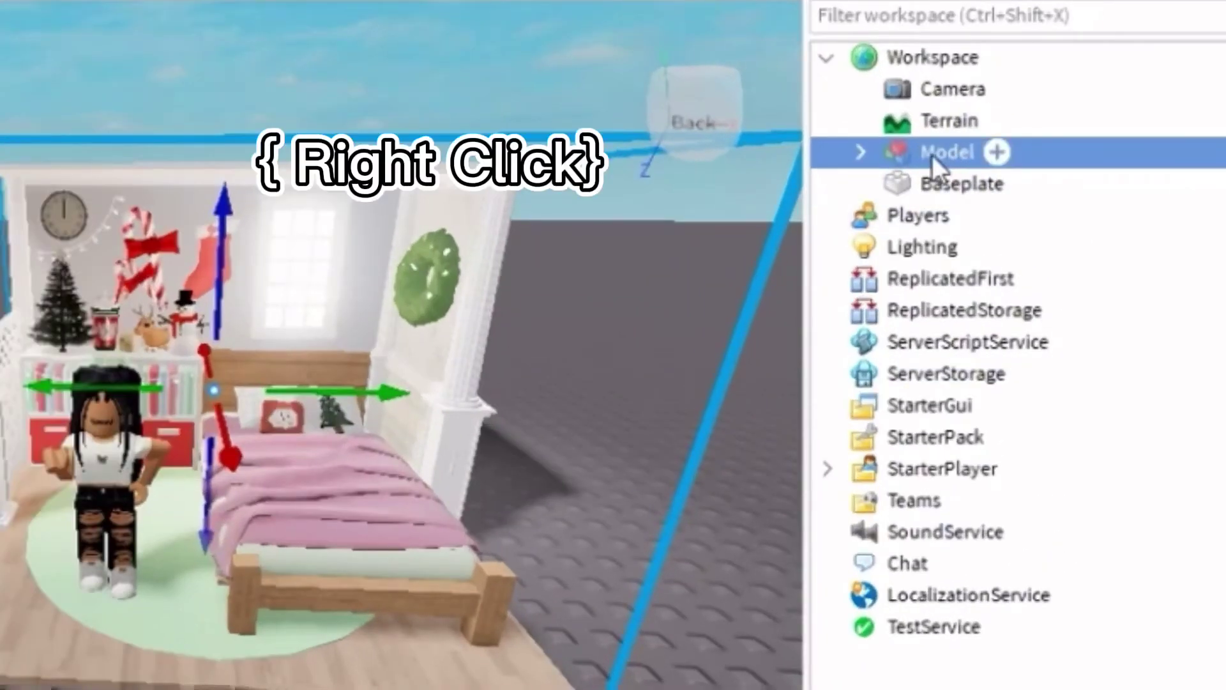
Export the grouped Model to the Desktop as YT.obj
{"action": "right_click", "coordinate": [932, 156]}
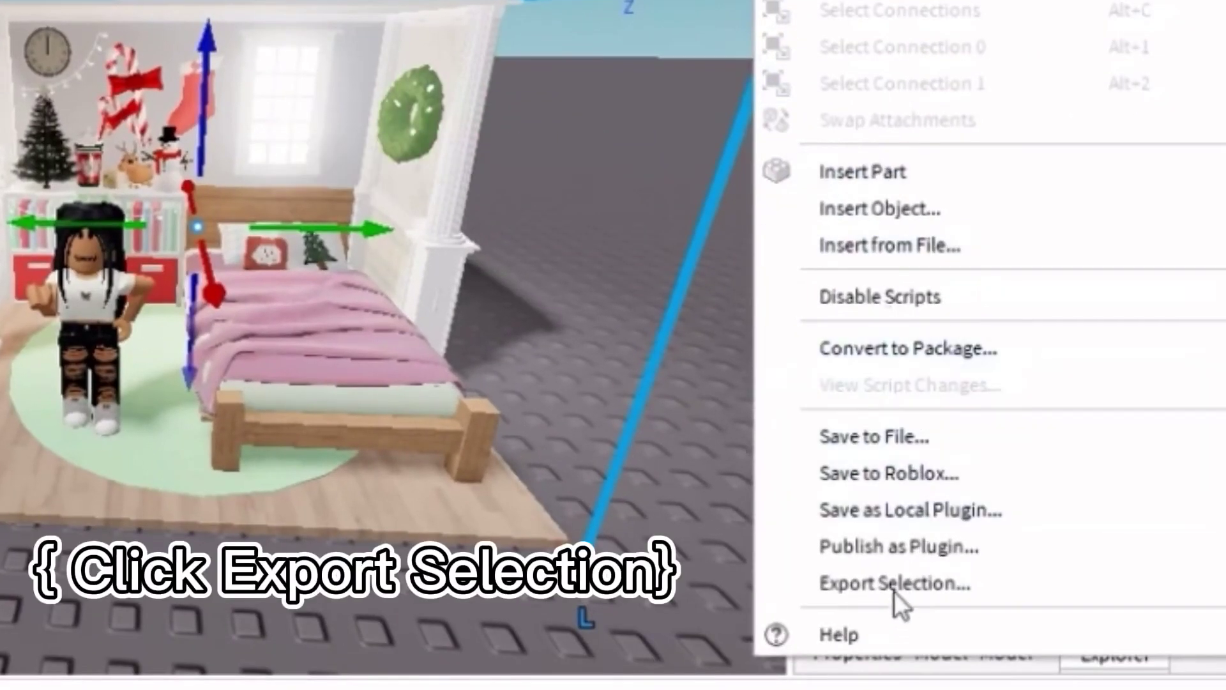
{"action": "left_click", "coordinate": [911, 591]}
{"action": "type", "text": "YT"}
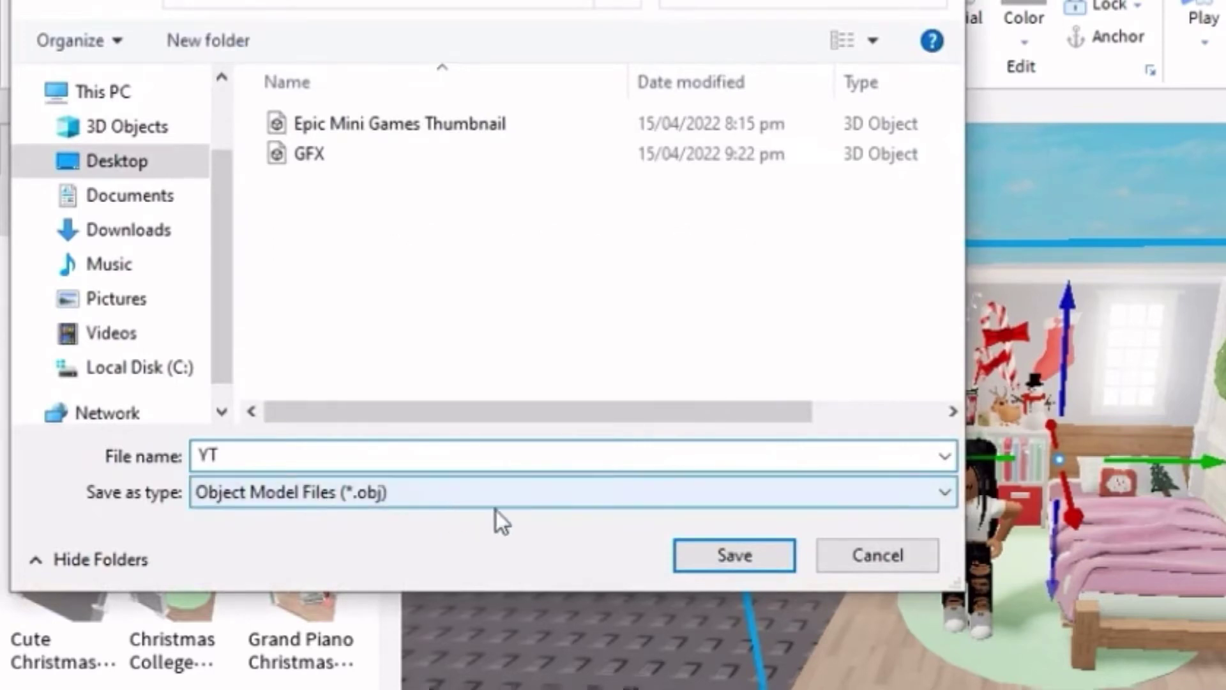
{"action": "left_click", "coordinate": [705, 564]}
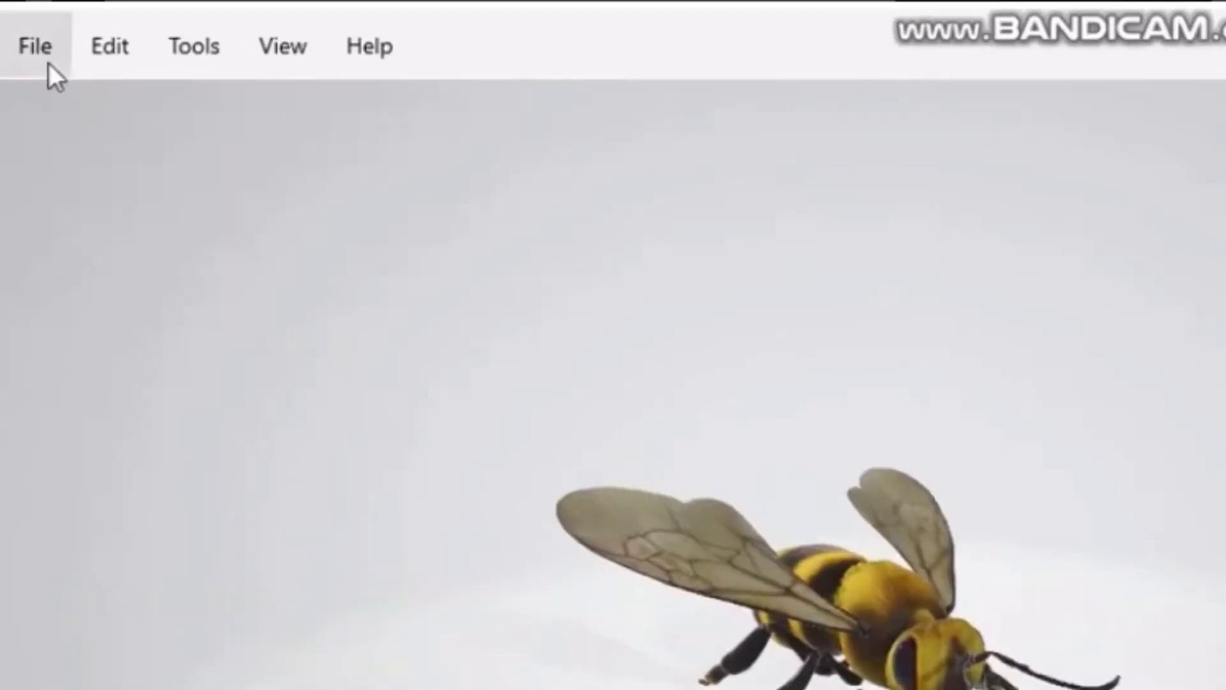
Open the exported YT model in 3D Viewer and rotate the bedroom to a new viewing angle
{"action": "left_click", "coordinate": [33, 33]}
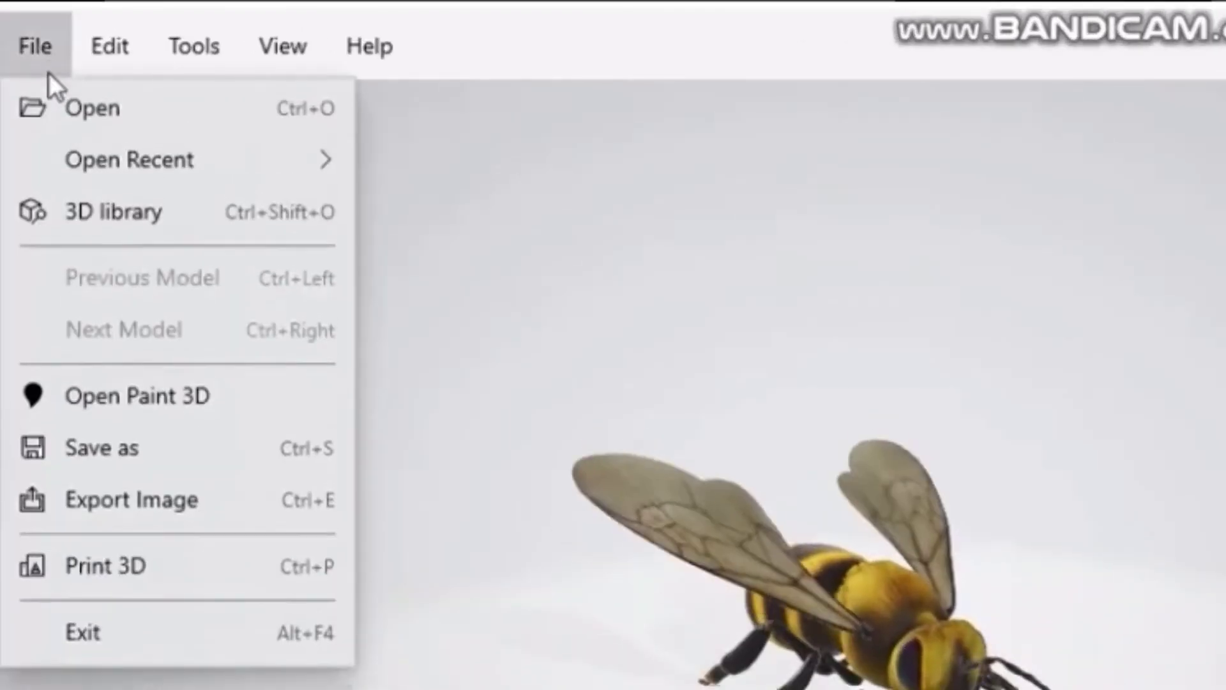
{"action": "left_click", "coordinate": [143, 115]}
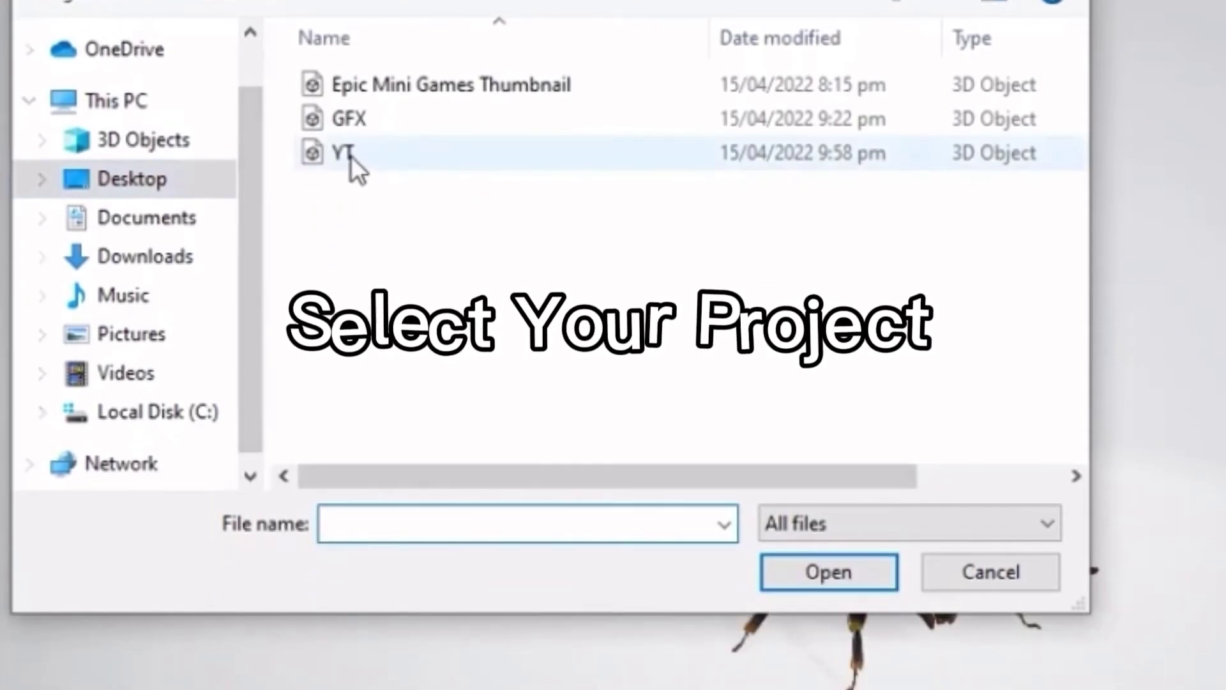
{"action": "left_click", "coordinate": [351, 262]}
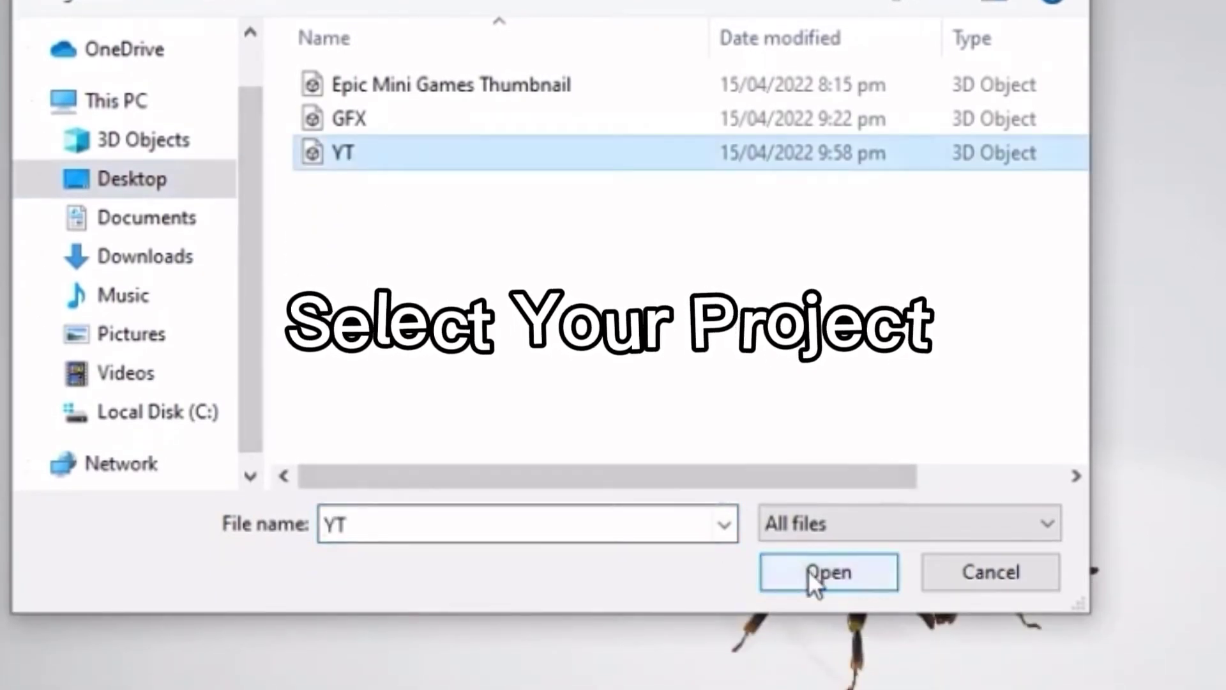
{"action": "left_click", "coordinate": [809, 575]}
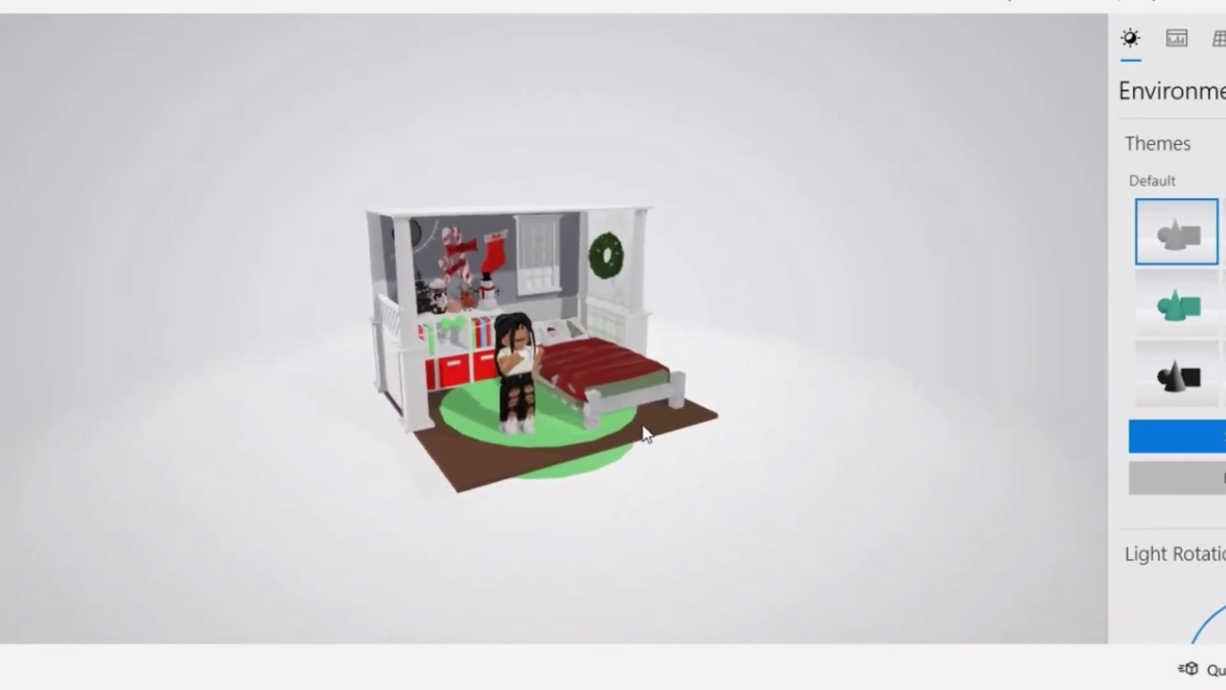
{"action": "scroll", "coordinate": [509, 324], "scroll_direction": "up", "scroll_amount": 5}
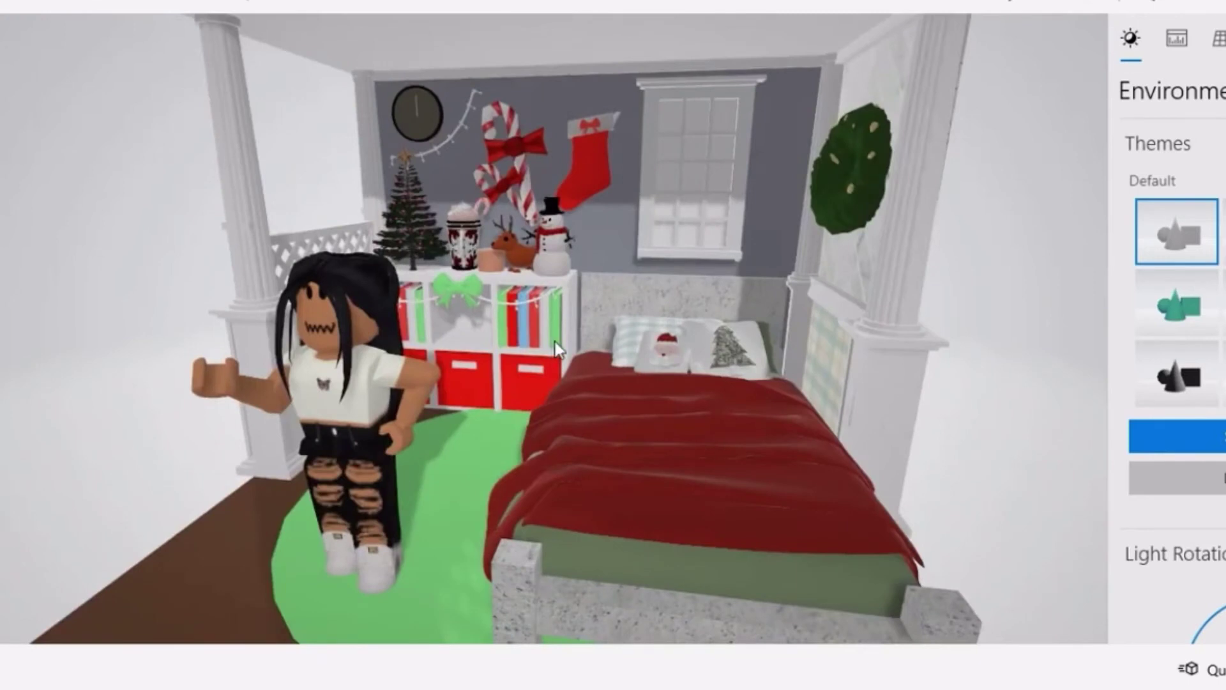
{"action": "left_click_drag", "start_coordinate": [554, 343], "coordinate": [659, 325]}
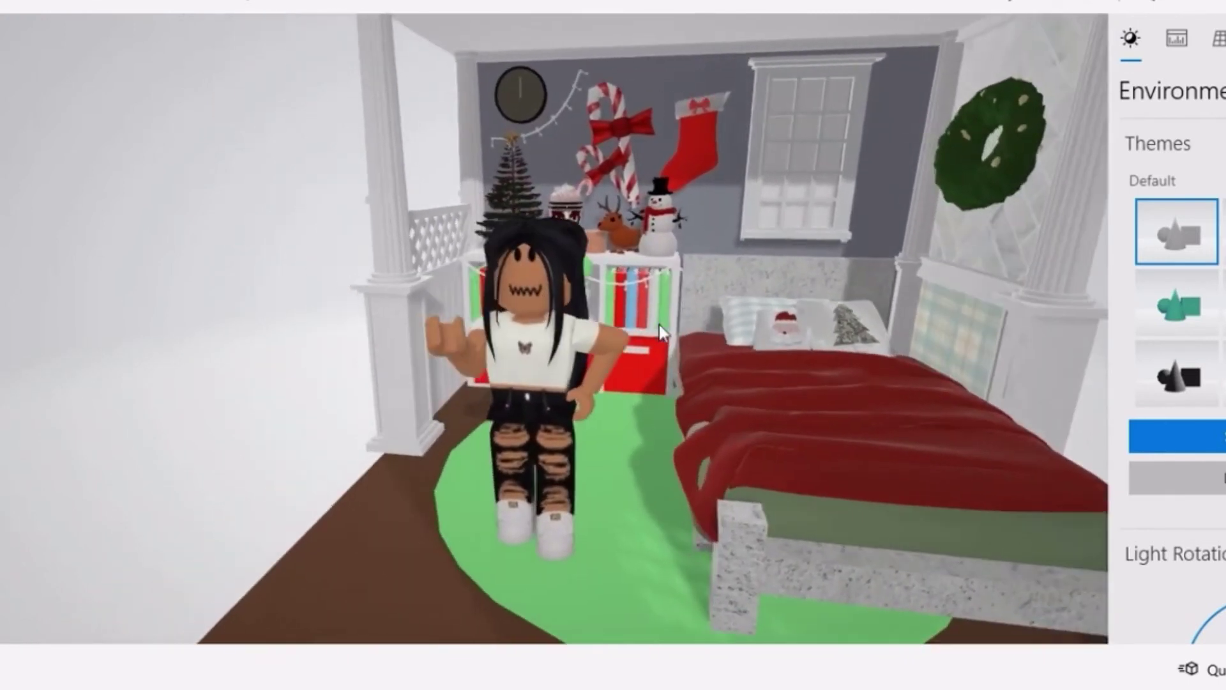
{"action": "scroll", "coordinate": [684, 324], "scroll_direction": "down", "scroll_amount": 5}
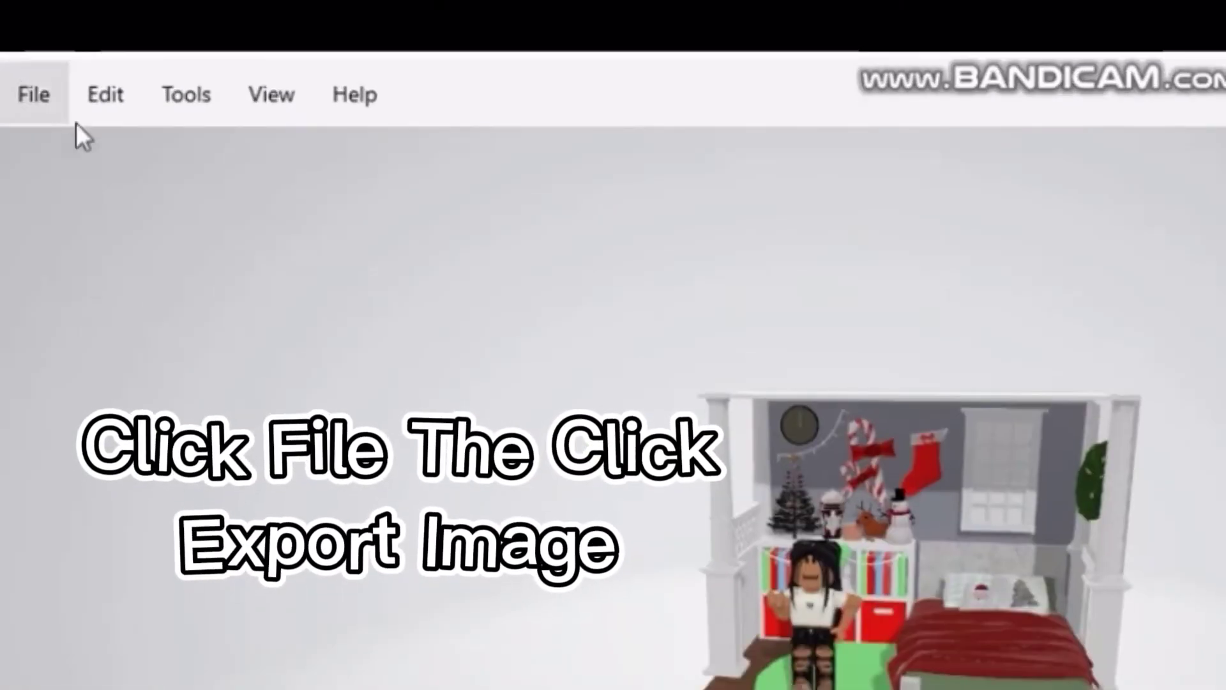
{"action": "left_click", "coordinate": [48, 101]}
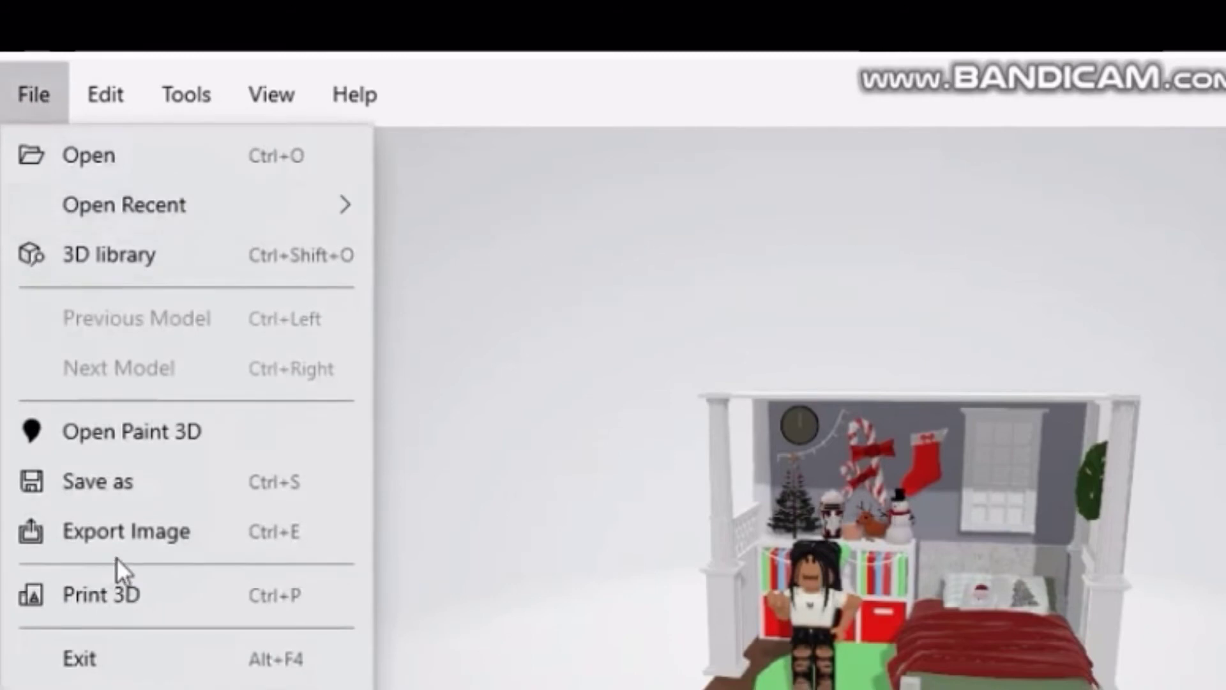
Render the front-facing room as a 4K (16:9) transparent PNG saved as YT
{"action": "left_click", "coordinate": [105, 530]}
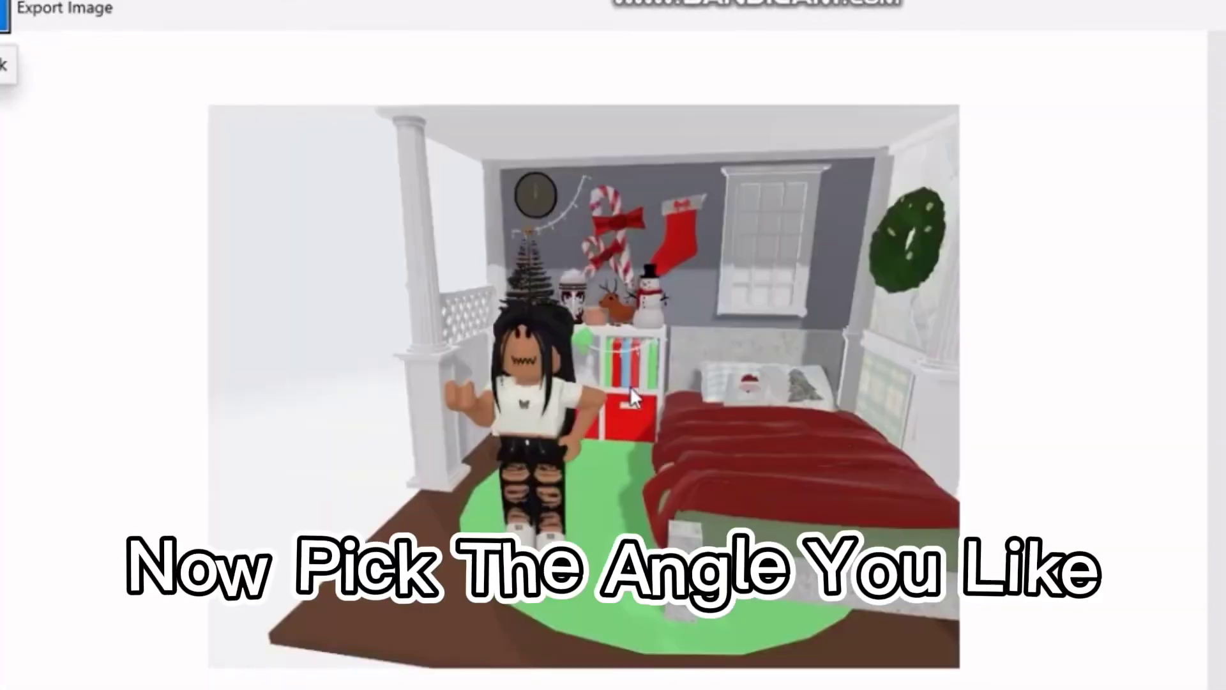
{"action": "left_click_drag", "start_coordinate": [630, 385], "coordinate": [684, 401]}
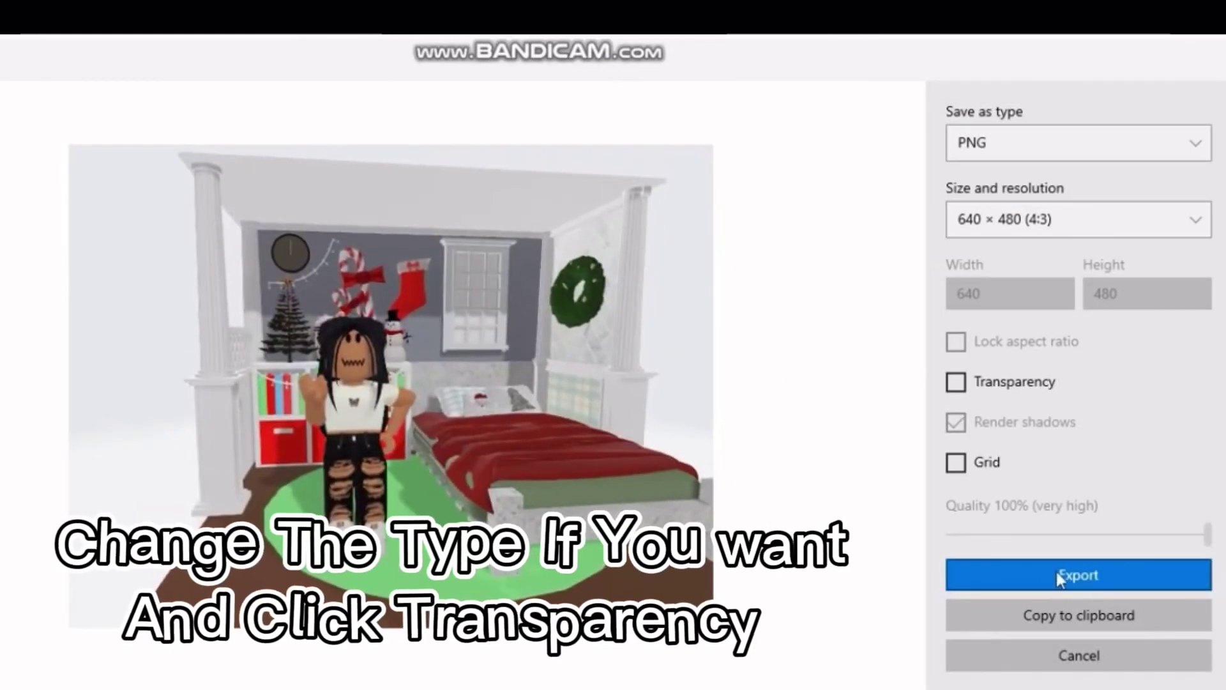
{"action": "left_click", "coordinate": [915, 341]}
{"action": "left_click", "coordinate": [1057, 154]}
{"action": "left_click", "coordinate": [930, 310]}
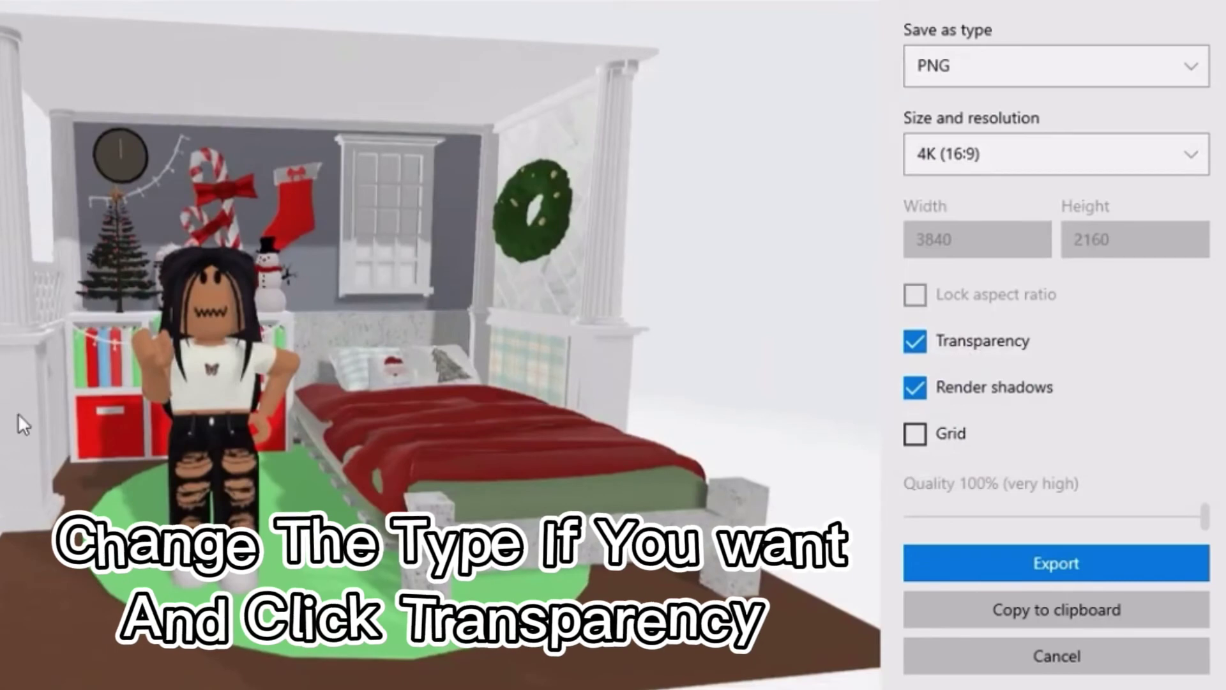
{"action": "left_click", "coordinate": [1051, 562]}
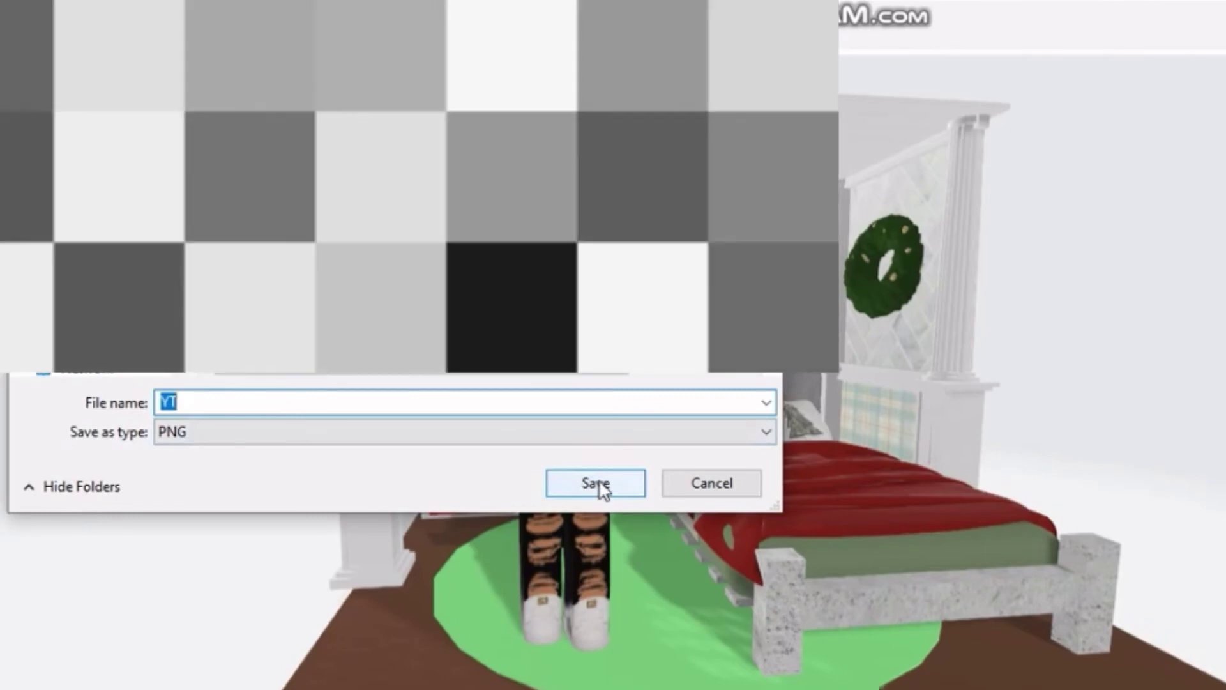
{"action": "left_click", "coordinate": [597, 483]}
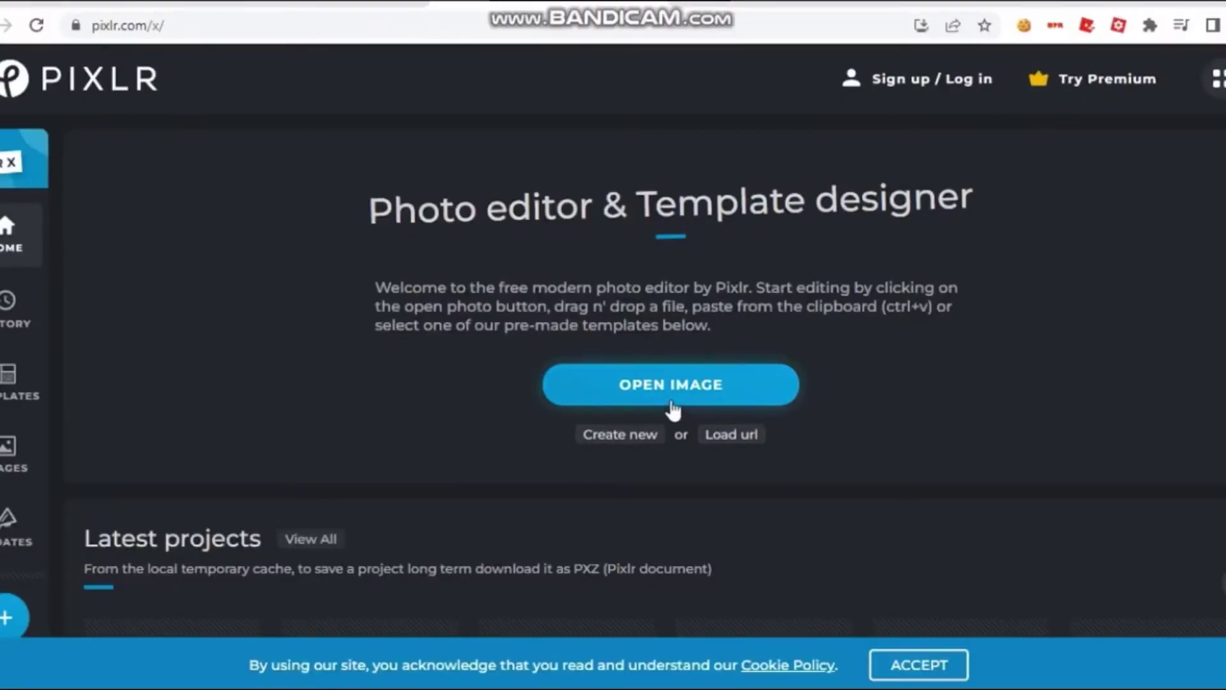
Create a blank 1280×720 Thumb 720p canvas in Pixlr X
{"action": "left_click", "coordinate": [635, 437]}
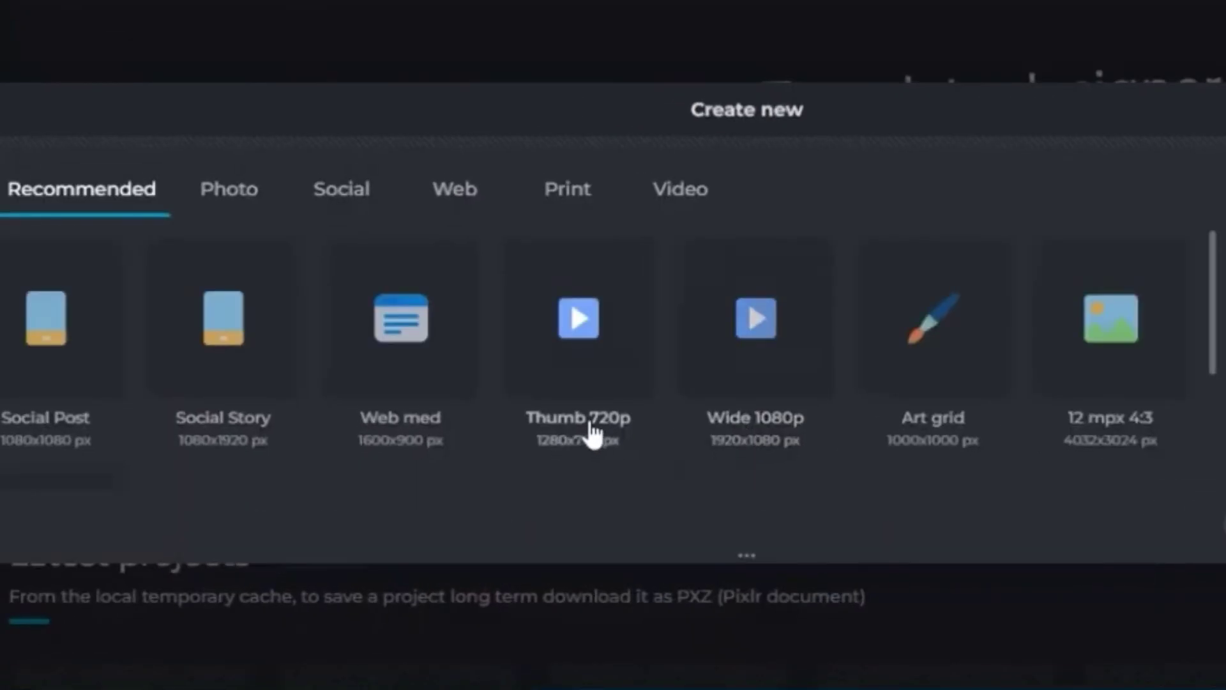
{"action": "left_click", "coordinate": [593, 433]}
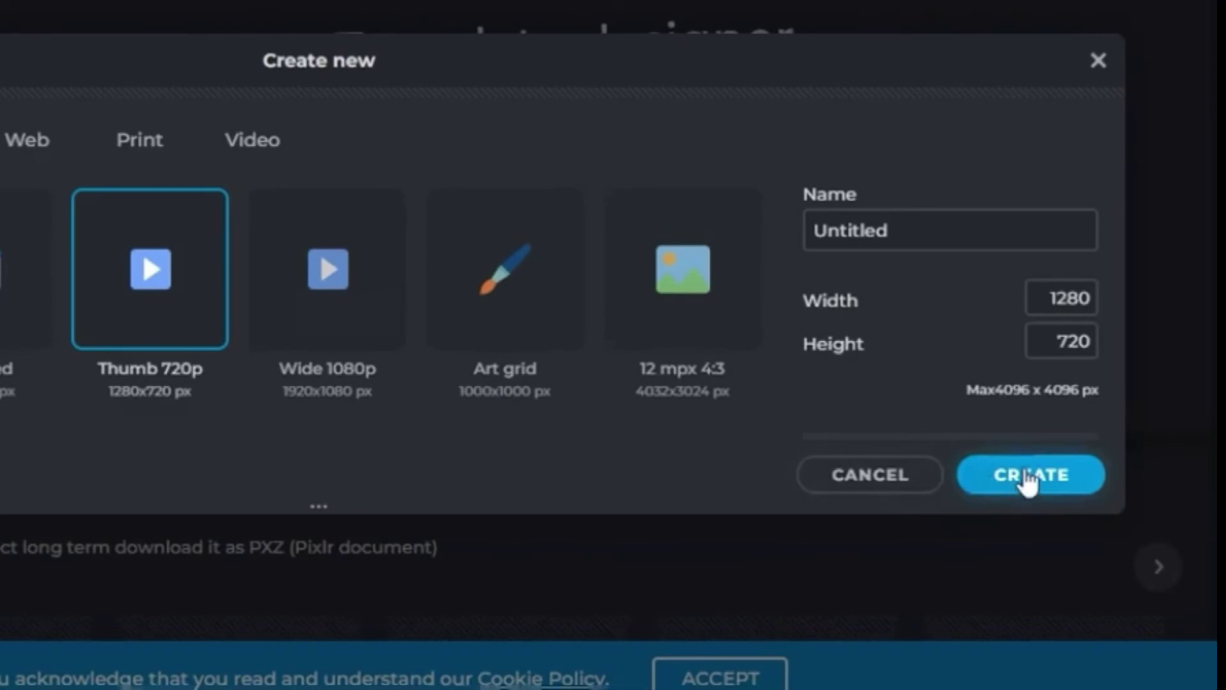
{"action": "left_click", "coordinate": [992, 485]}
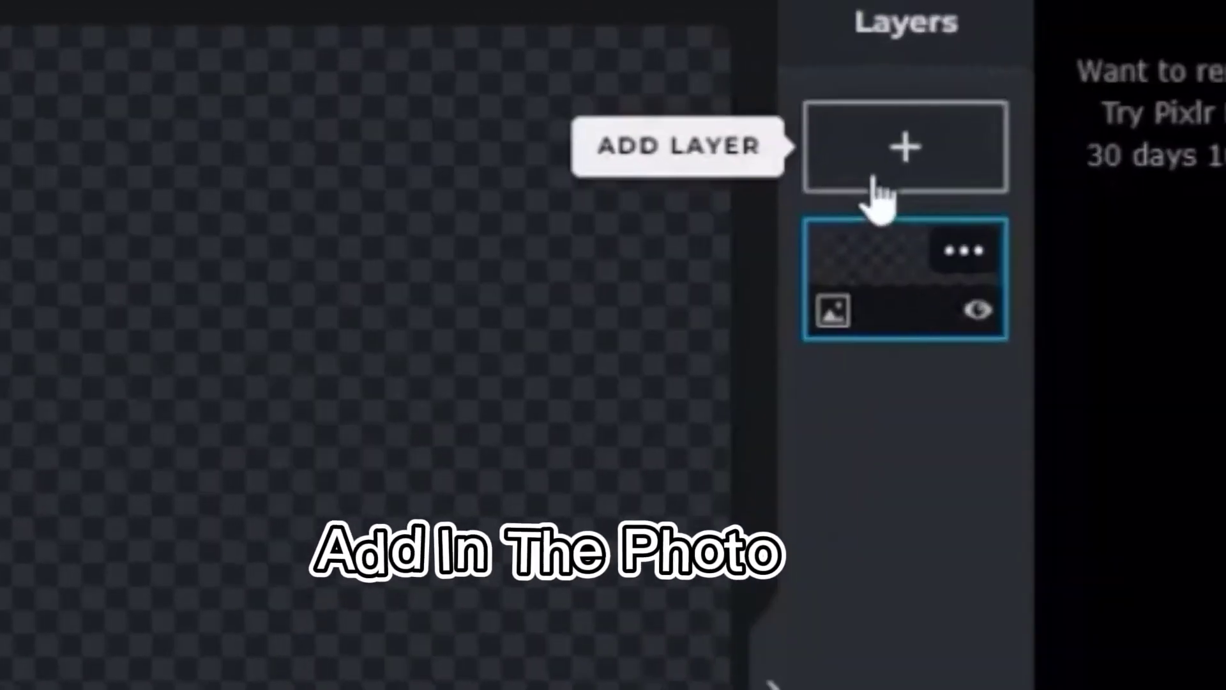
Add YT.png as an image layer and resize it to fill the canvas
{"action": "left_click", "coordinate": [1143, 67]}
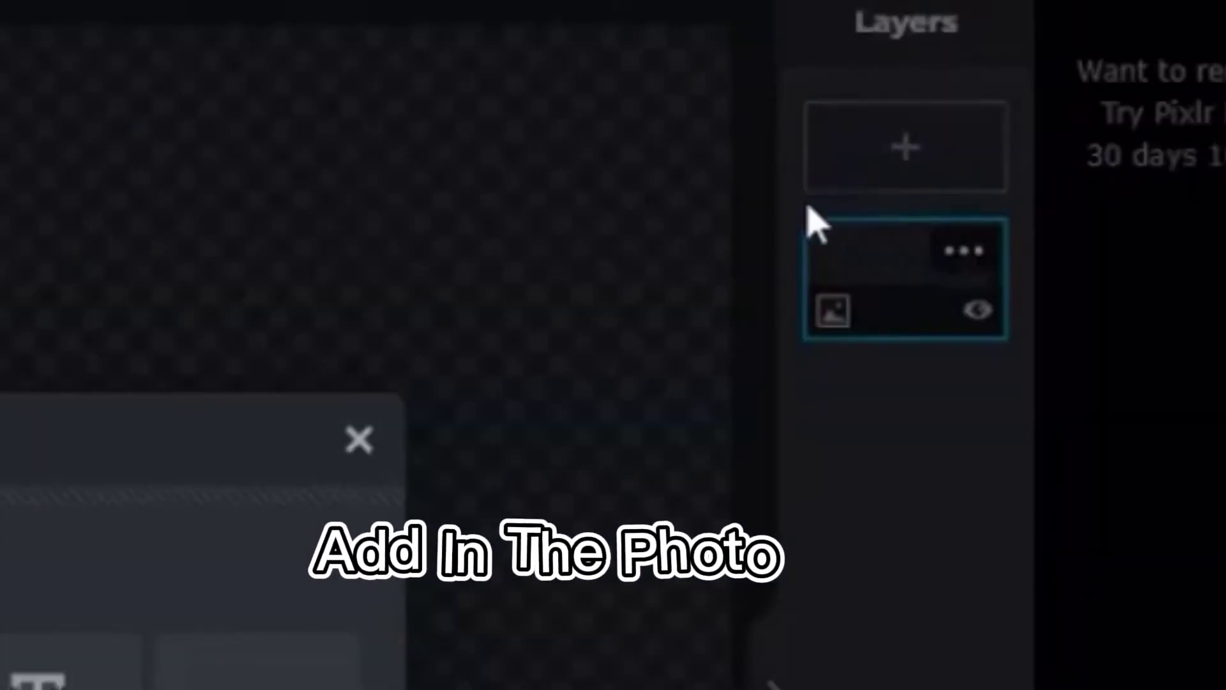
{"action": "left_click", "coordinate": [404, 348]}
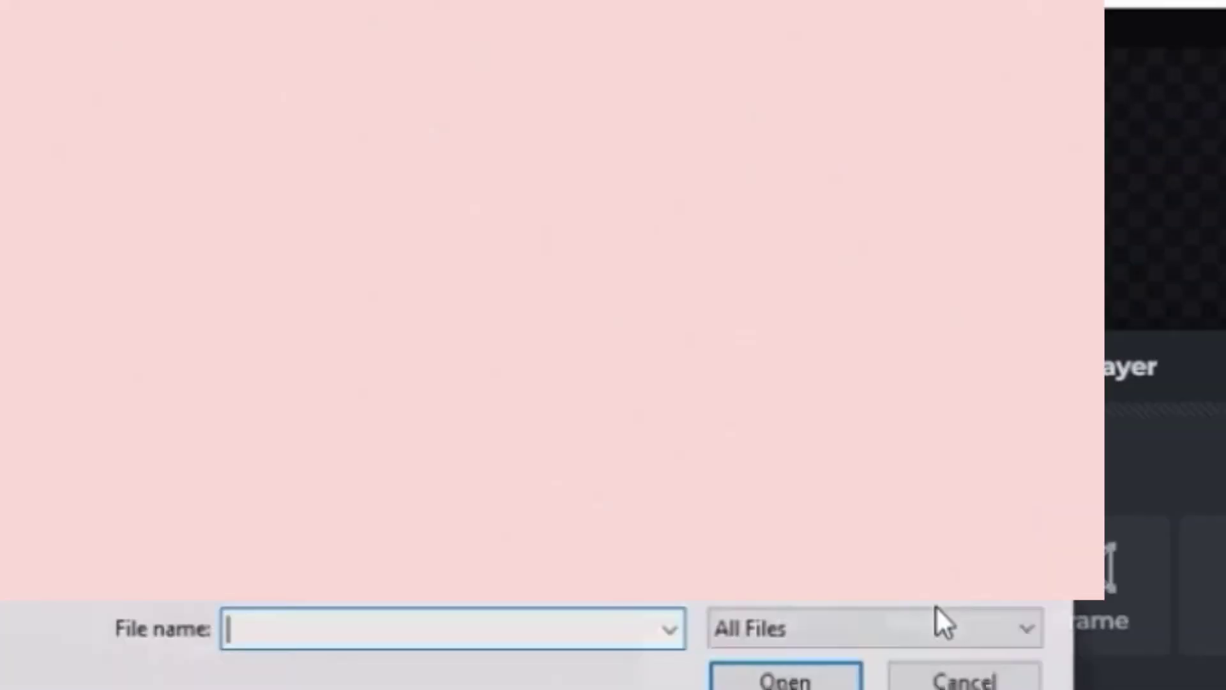
{"action": "type", "text": "YT"}
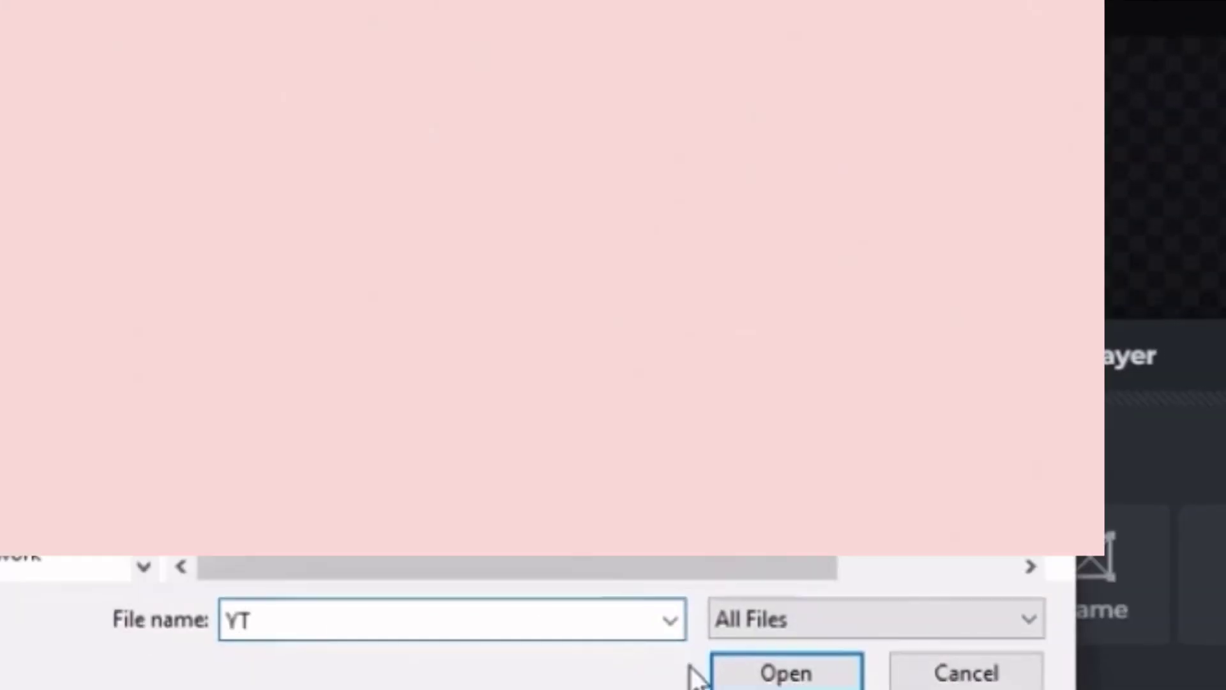
{"action": "left_click", "coordinate": [788, 668]}
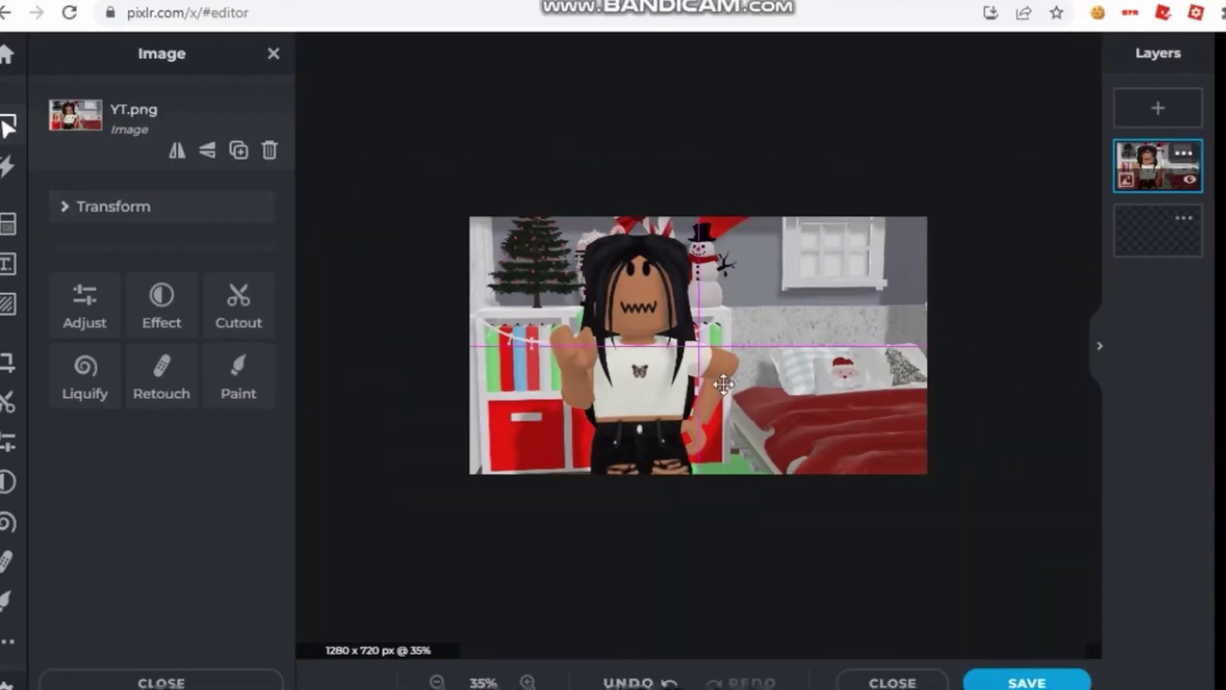
{"action": "scroll", "coordinate": [831, 447], "scroll_direction": "down", "scroll_amount": 4}
{"action": "left_click_drag", "start_coordinate": [947, 562], "coordinate": [722, 358]}
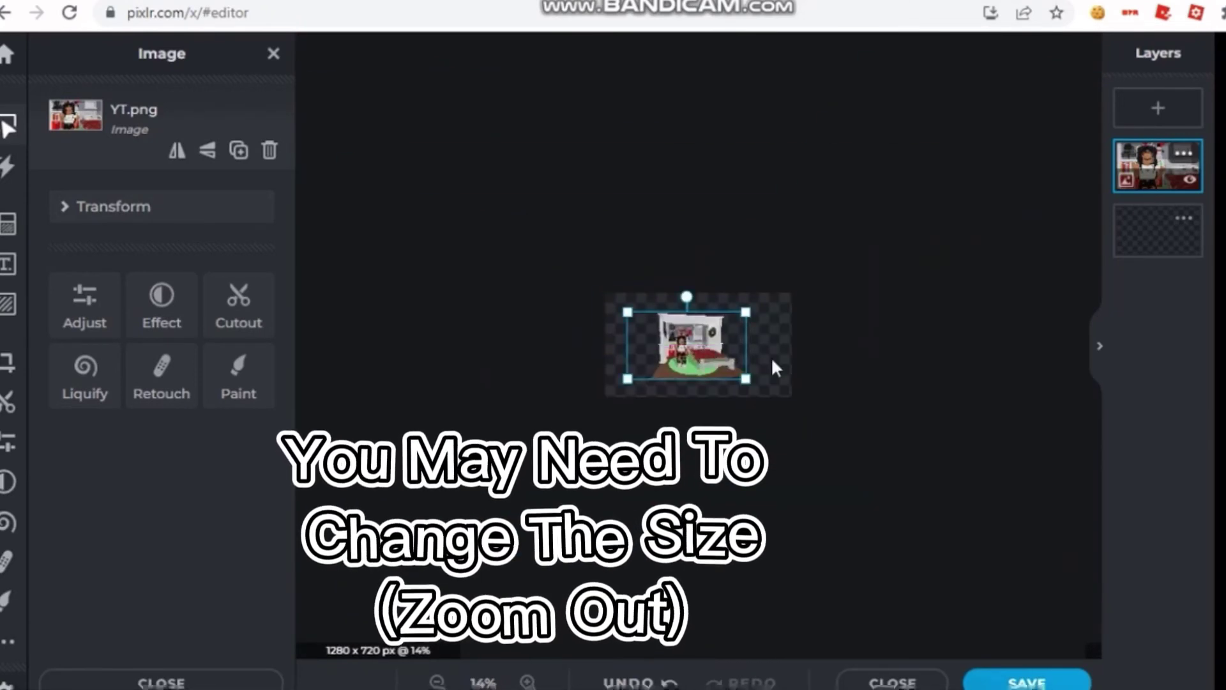
{"action": "scroll", "coordinate": [722, 359], "scroll_direction": "up", "scroll_amount": 5}
{"action": "left_click_drag", "start_coordinate": [464, 235], "coordinate": [377, 151]}
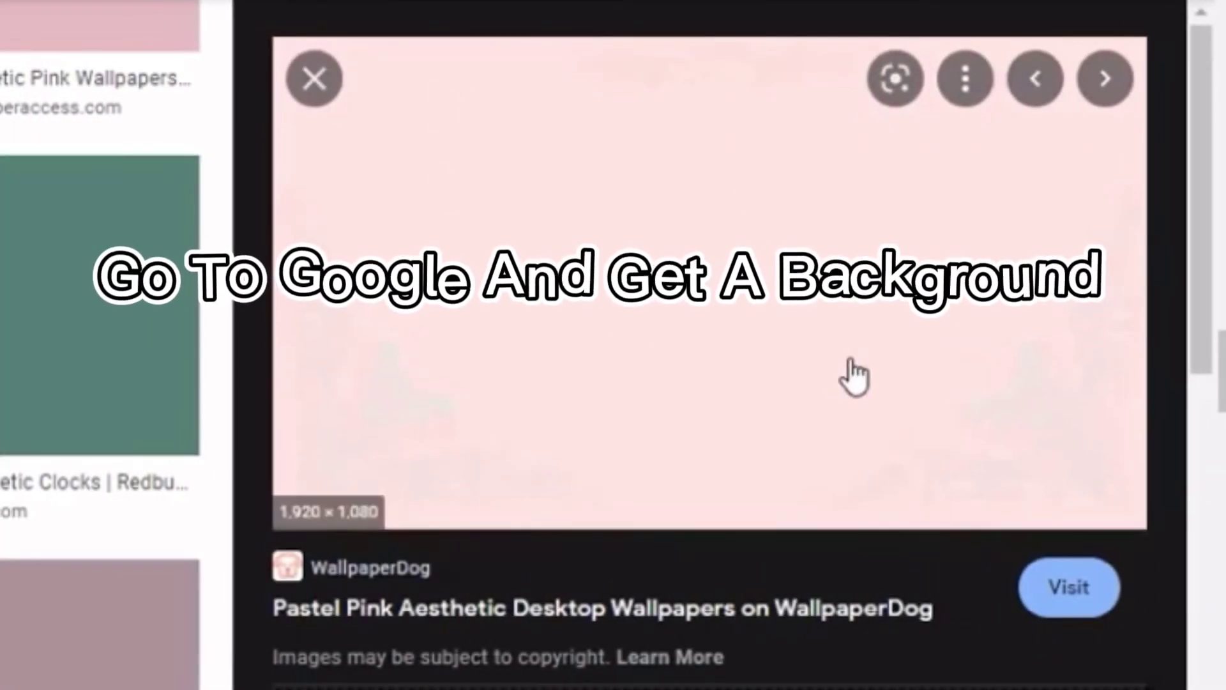
Copy the 1920×1080 pastel pink wallpaper image and return to the Pixlr canvas
{"action": "right_click", "coordinate": [684, 316]}
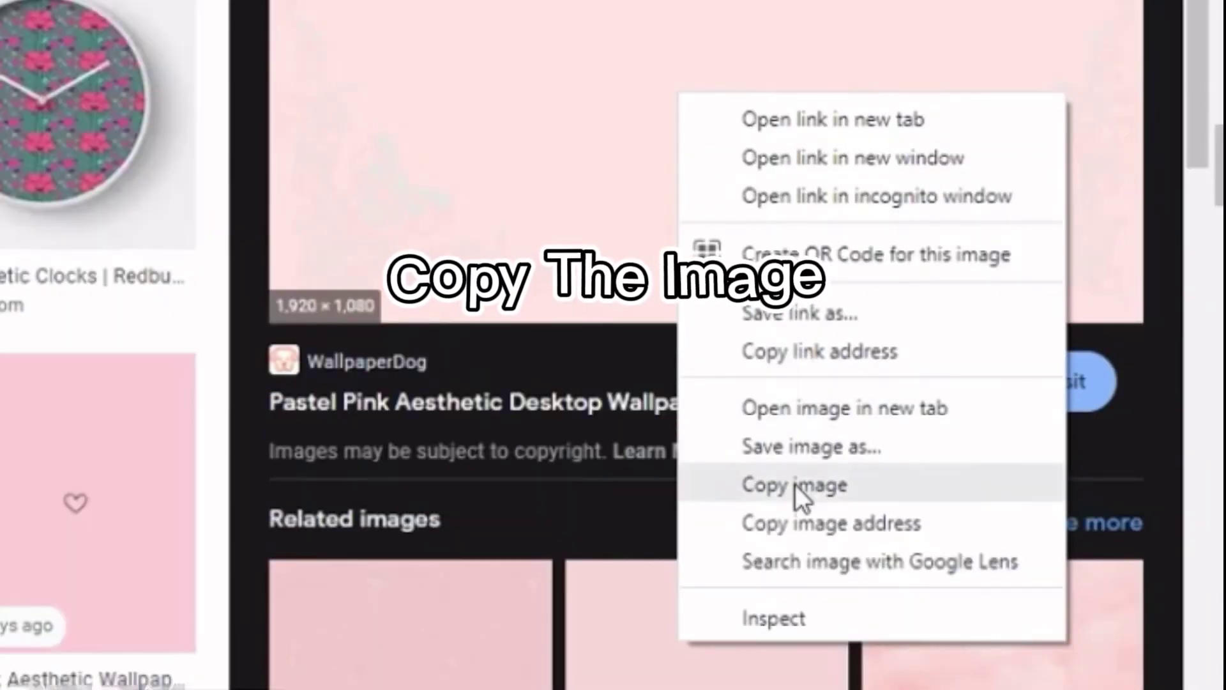
{"action": "left_click", "coordinate": [795, 484]}
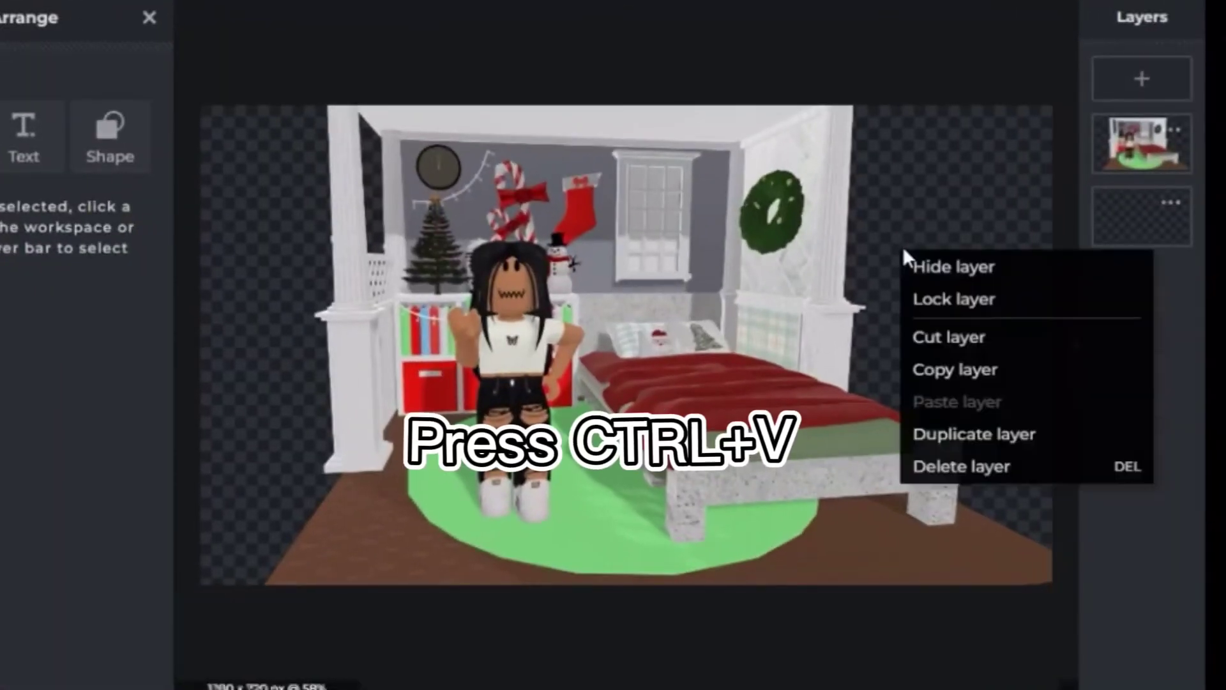
{"action": "left_click", "coordinate": [972, 184]}
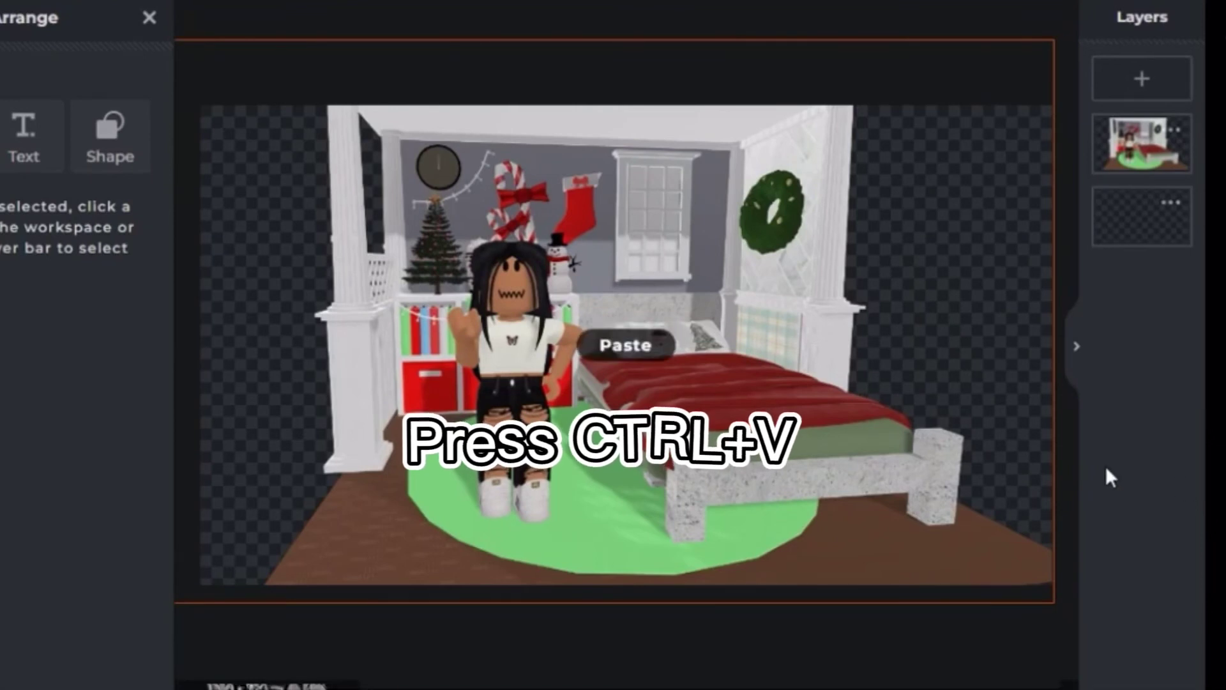
Paste the pink wallpaper and move its layer beneath the YT.png room layer
{"action": "key", "text": "ctrl+v"}
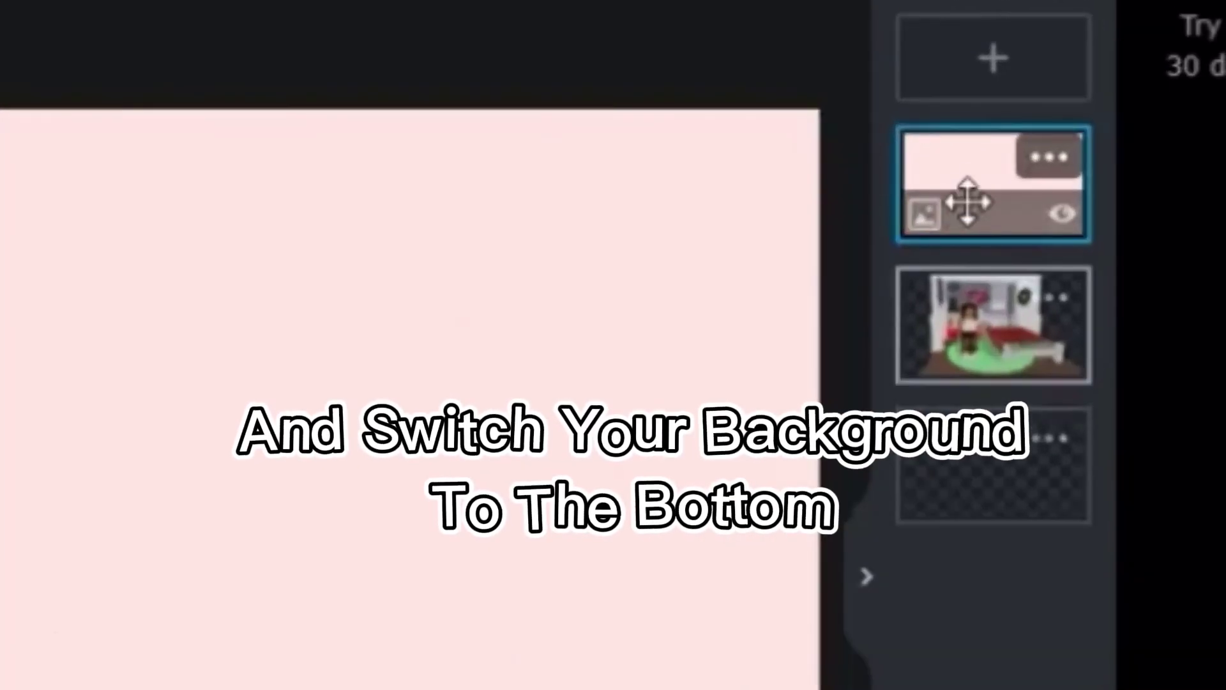
{"action": "left_click_drag", "start_coordinate": [977, 192], "coordinate": [983, 342]}
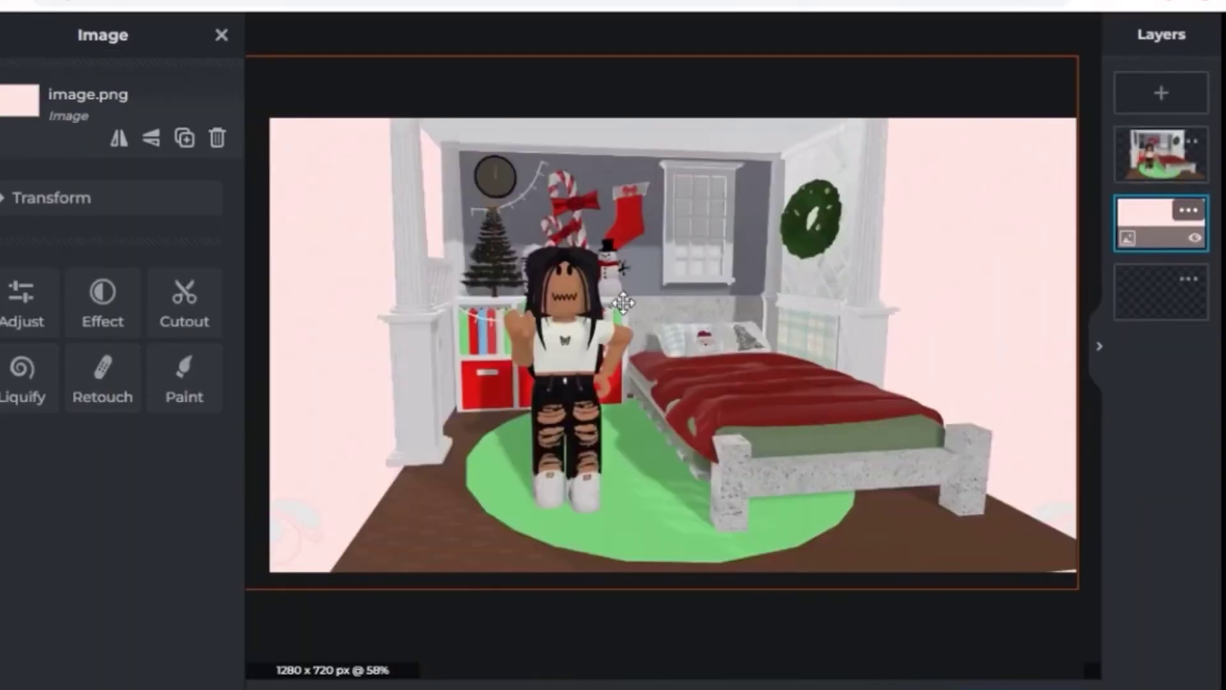
{"action": "left_click", "coordinate": [807, 469]}
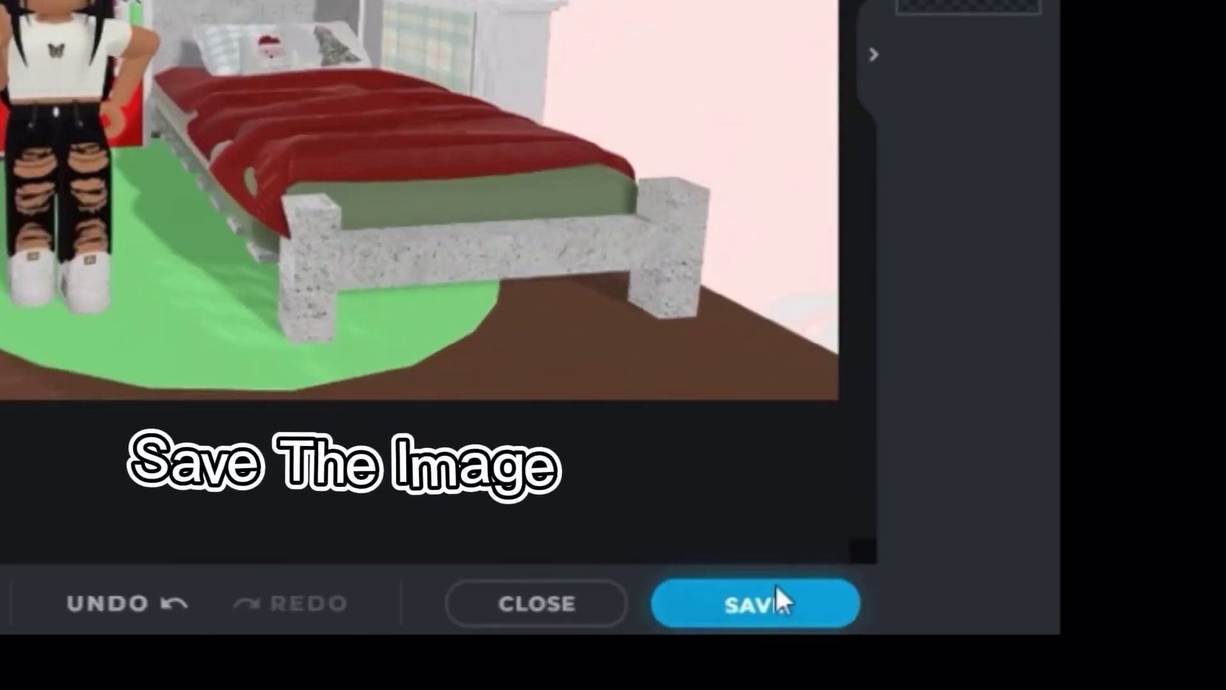
Save the composite as a 1280×720 JPG at 100% quality
{"action": "left_click", "coordinate": [774, 604]}
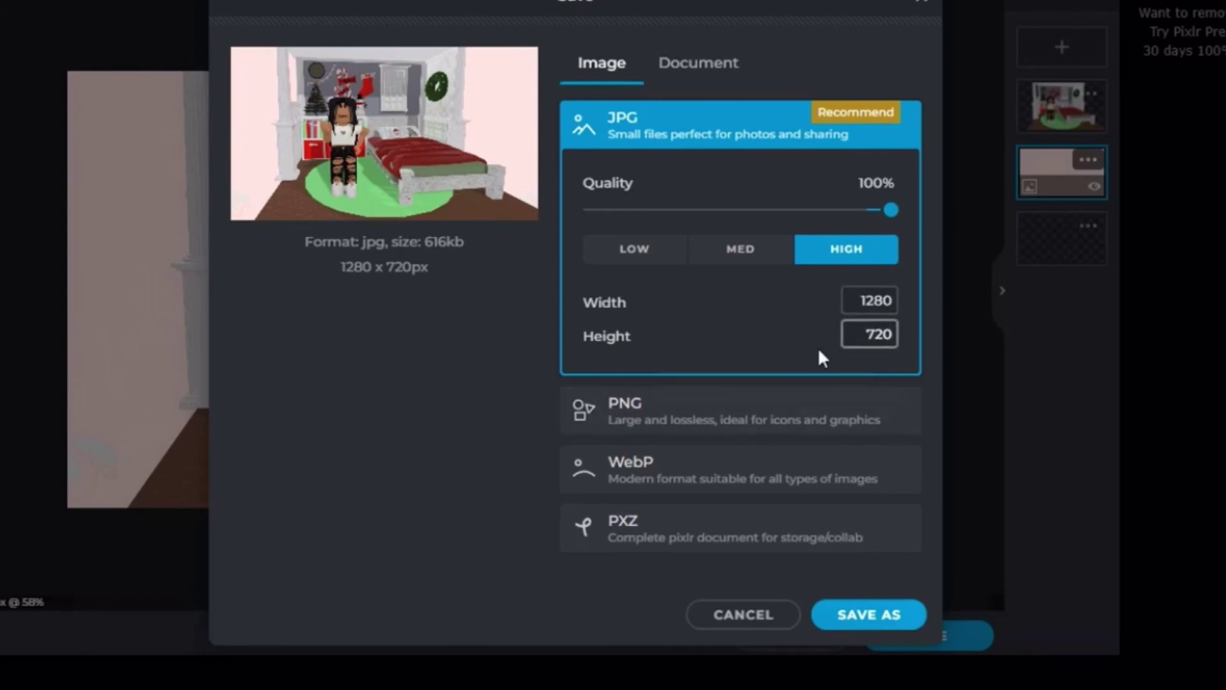
{"action": "left_click", "coordinate": [846, 619]}
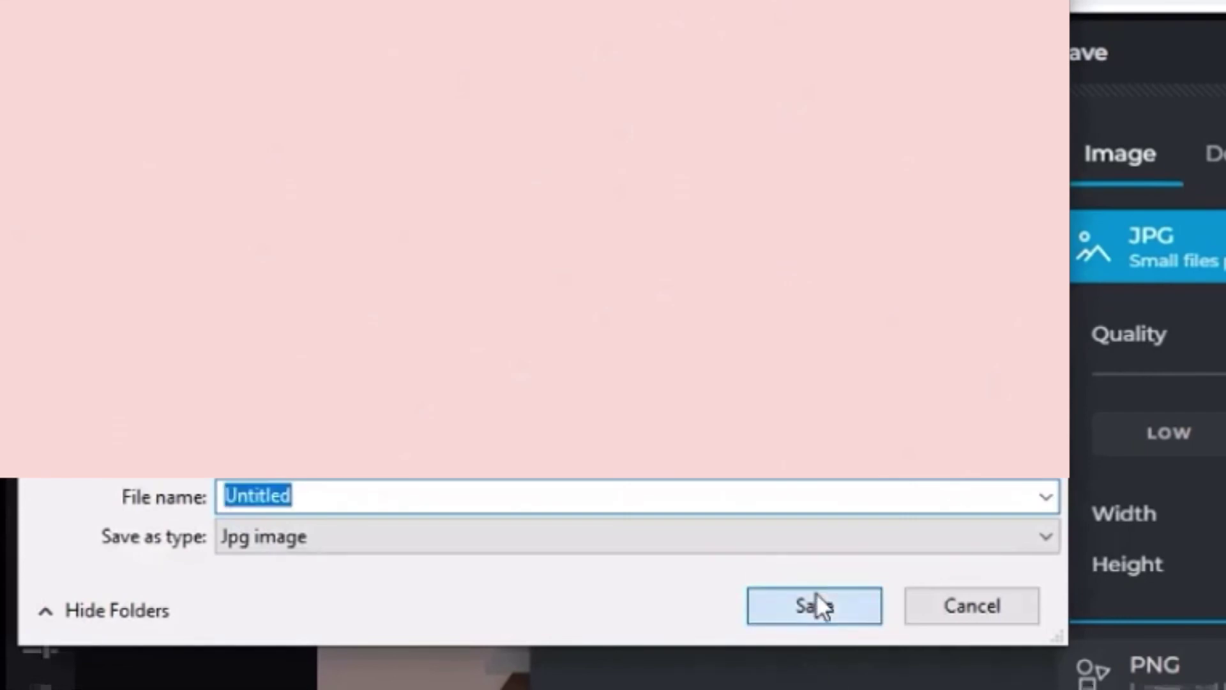
{"action": "left_click", "coordinate": [818, 606]}
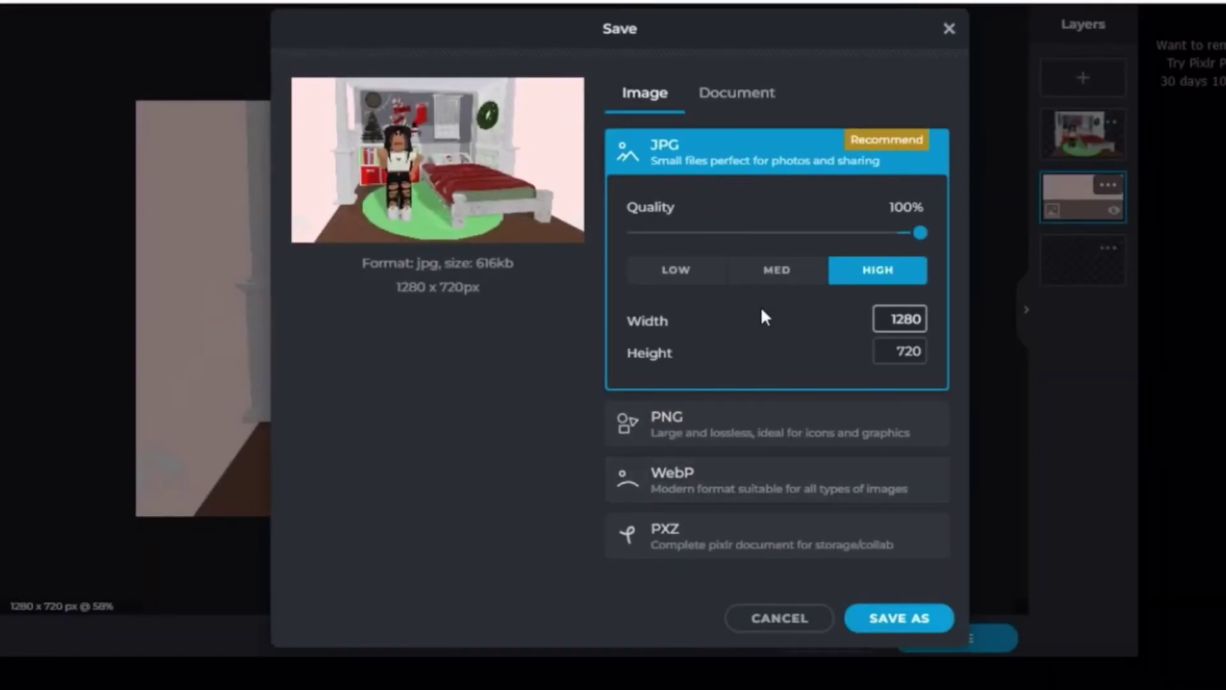